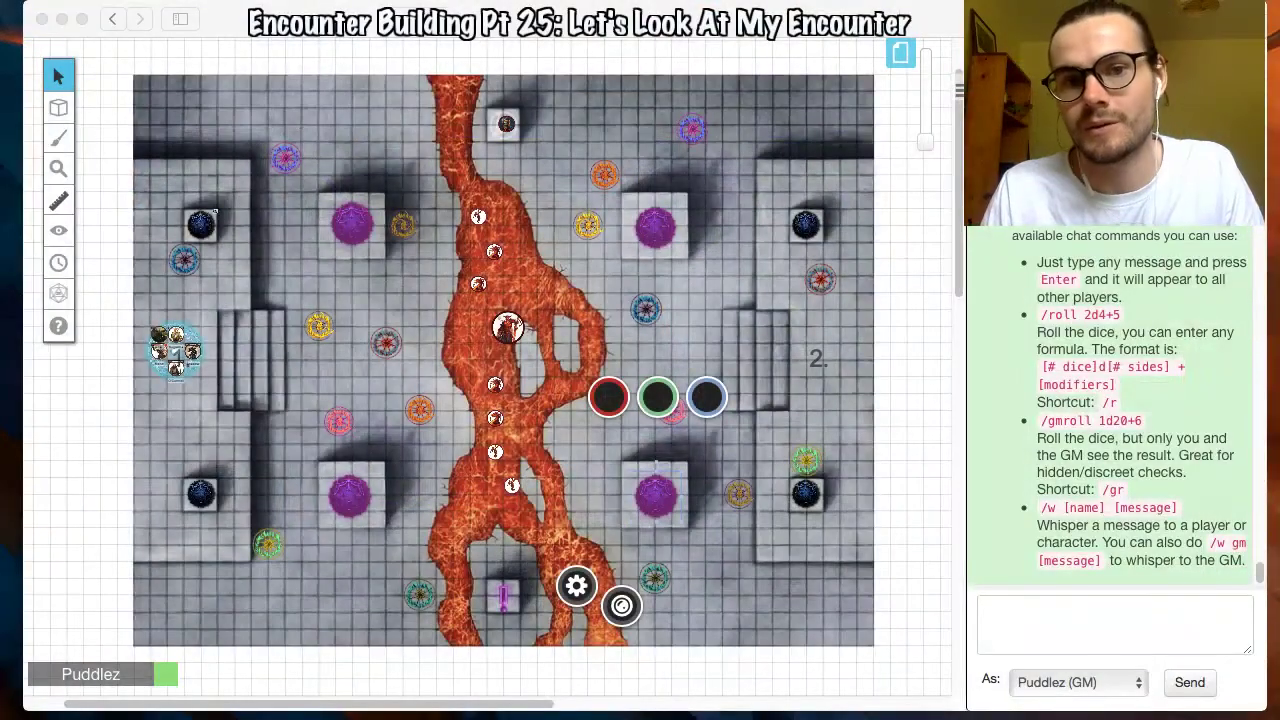
Examine the creature tokens along the lava river and the pedestals at its upper and lower ends
key(Escape)
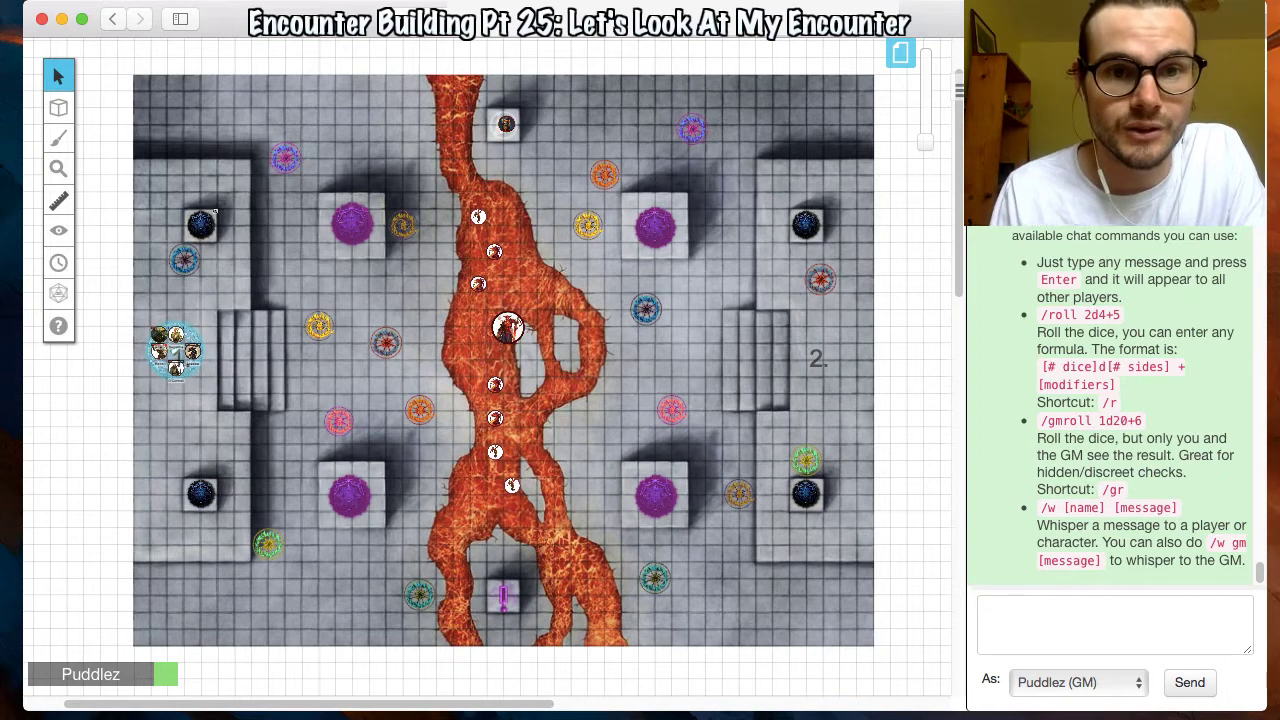
scroll(486, 321, up, 5)
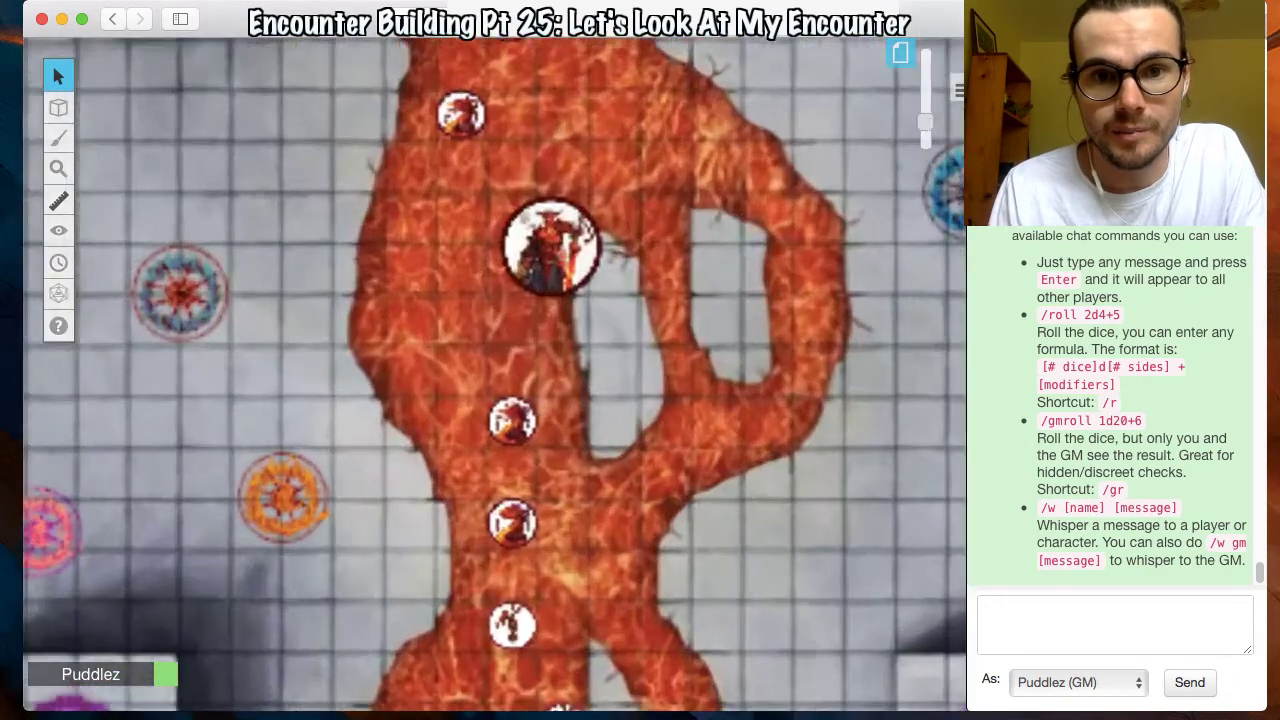
scroll(486, 366, up, 6)
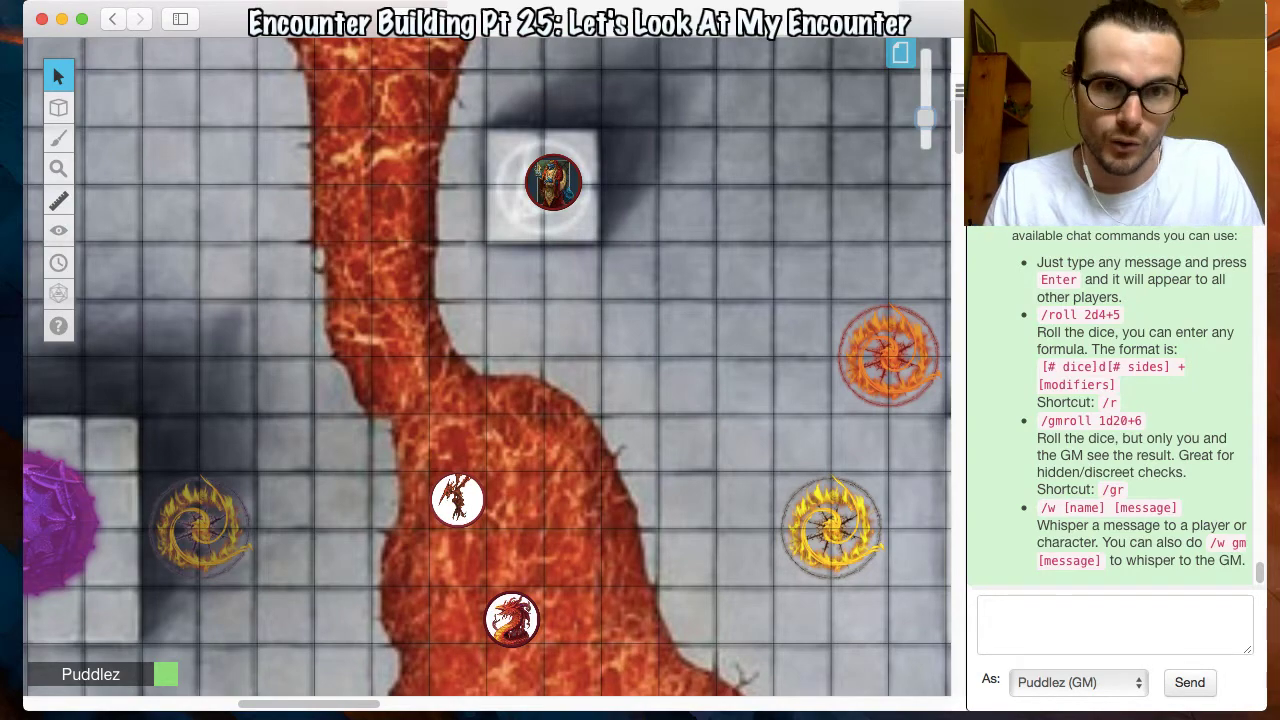
scroll(486, 366, down, 15)
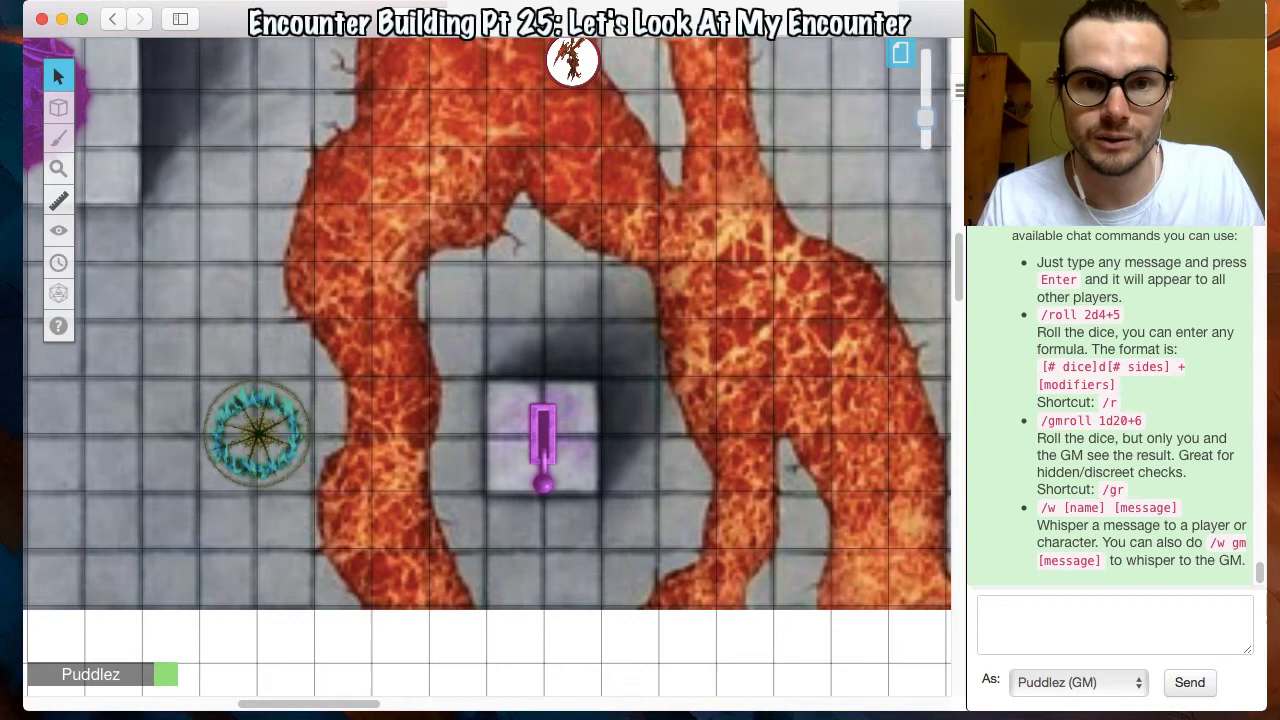
scroll(486, 366, left, 1)
scroll(486, 366, up, 1)
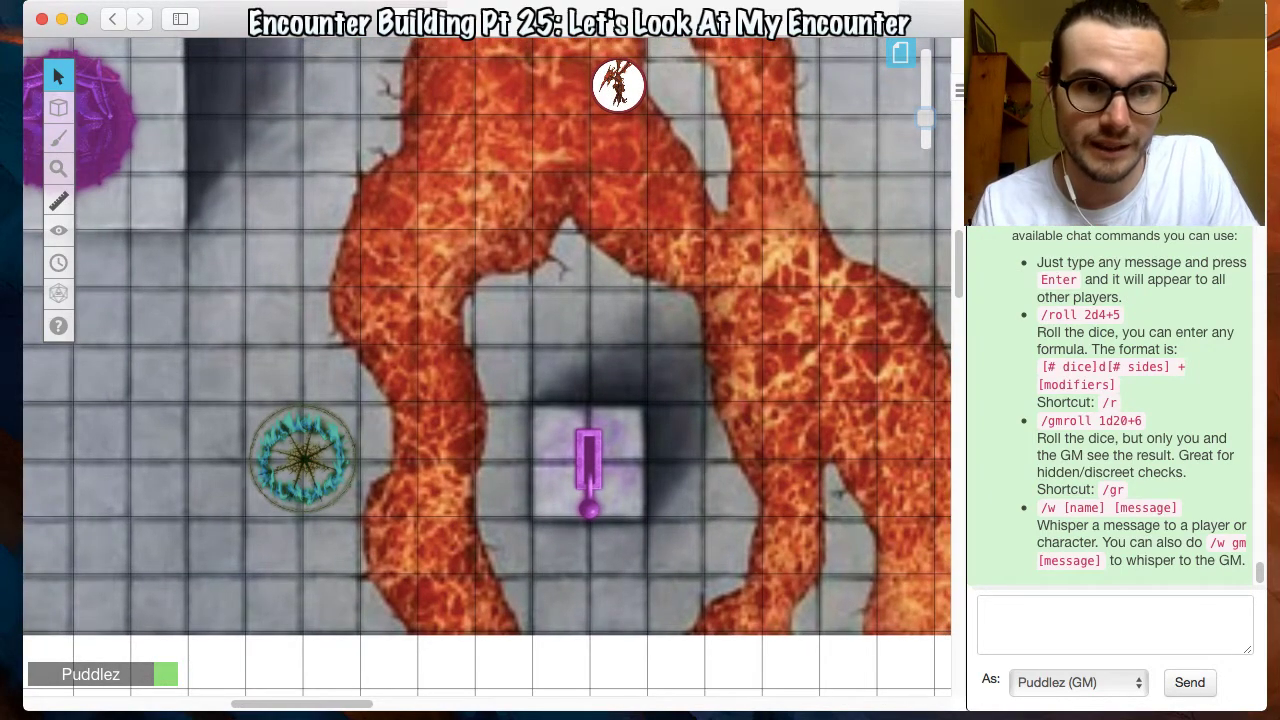
Examine the four large purple orbs on their pillars and the coloured rune circles around them
scroll(487, 366, left, 15)
scroll(487, 366, up, 8)
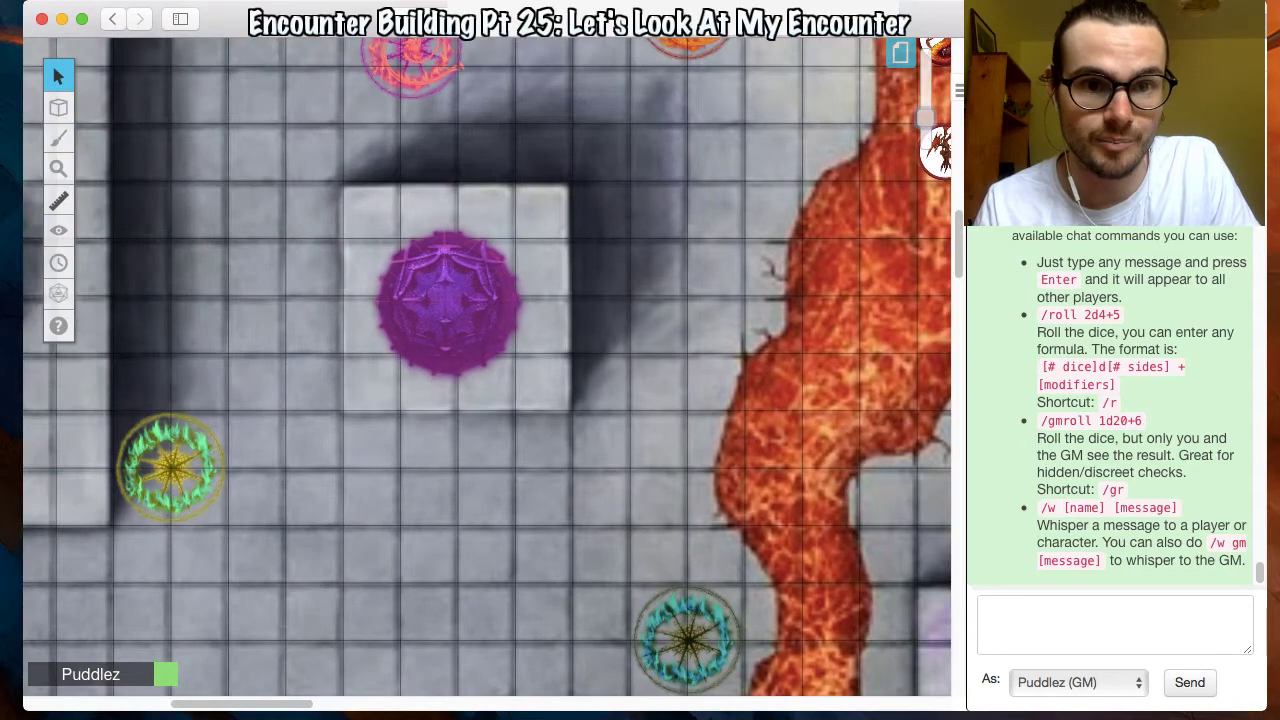
scroll(487, 366, up, 12)
scroll(487, 366, left, 3)
scroll(487, 366, down, 6)
scroll(487, 366, up, 9)
scroll(487, 366, right, 3)
scroll(487, 366, down, 19)
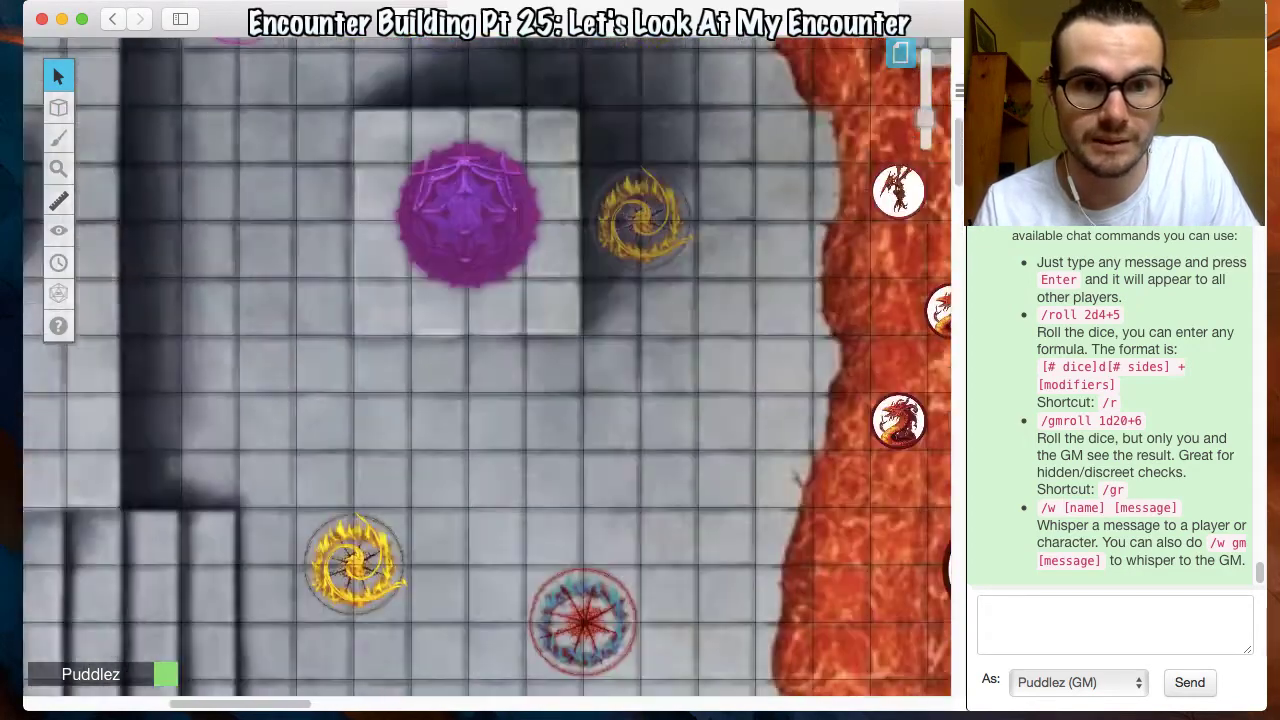
scroll(487, 366, up, 3)
scroll(487, 366, left, 17)
scroll(487, 366, right, 16)
scroll(487, 366, up, 1)
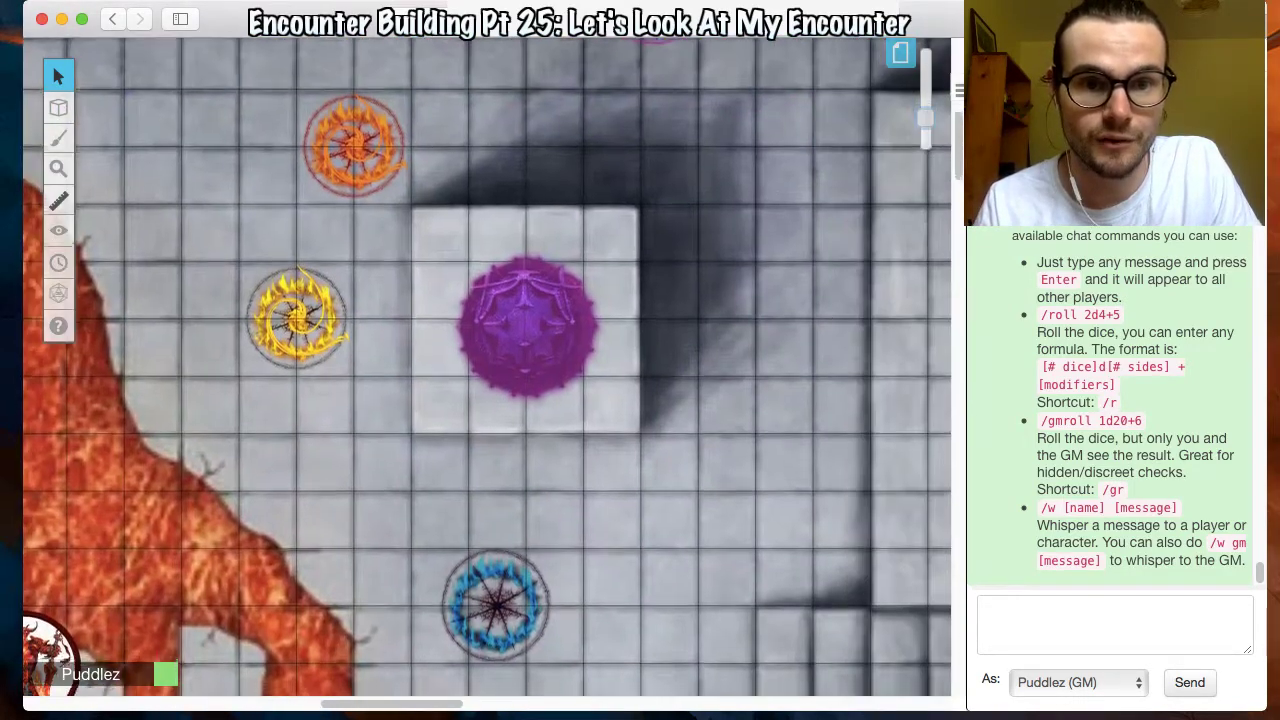
scroll(487, 366, down, 20)
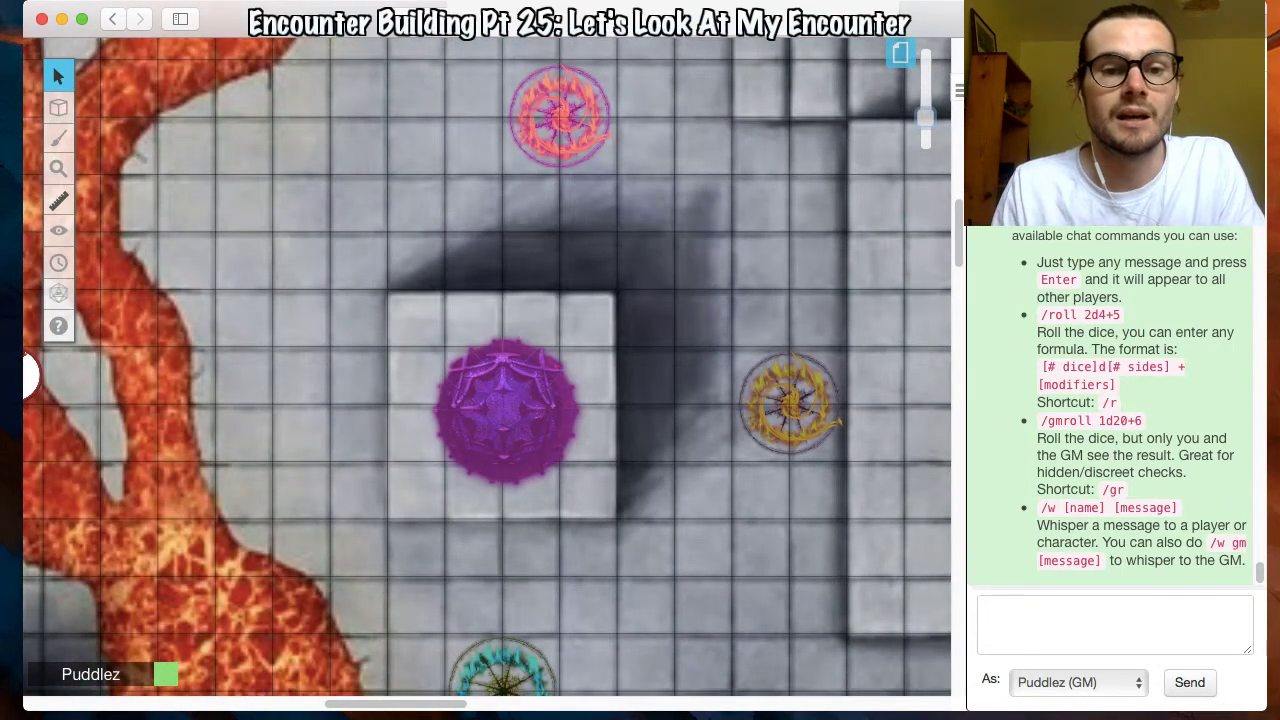
Inspect the dark blue orb and green rune in the map's lower-right corner, and return to the whole-map view
scroll(487, 366, right, 8)
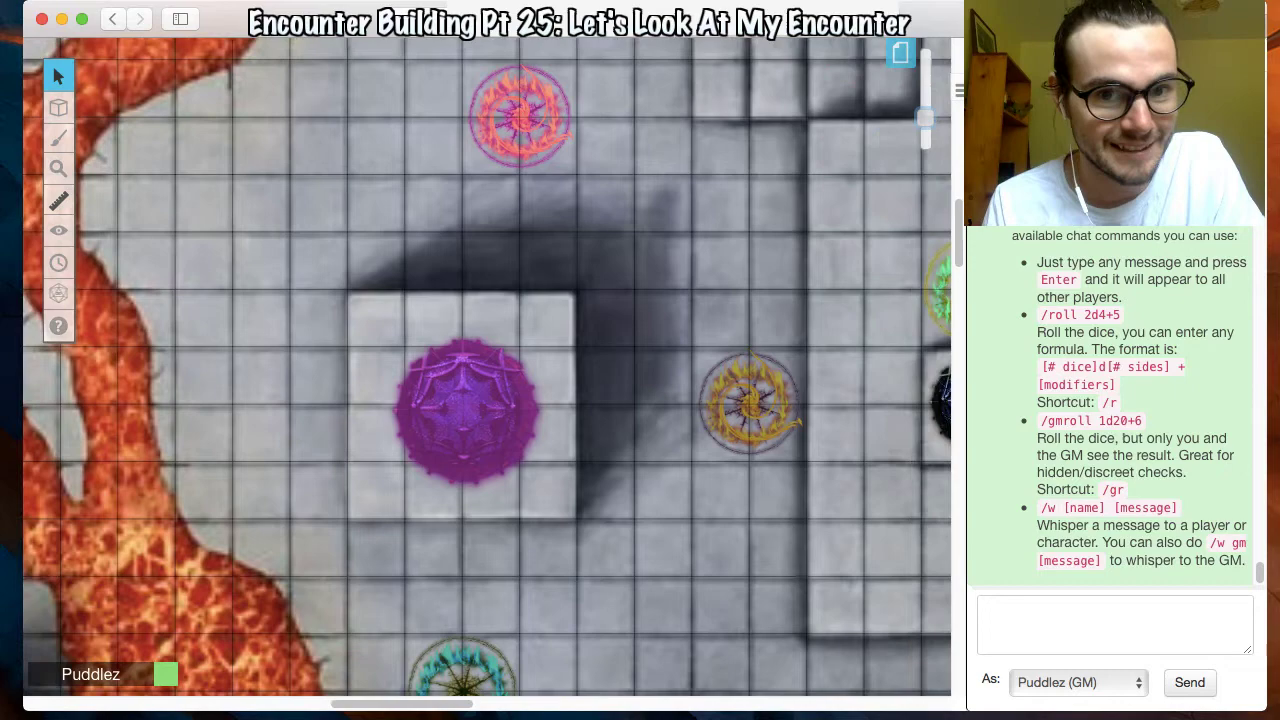
scroll(487, 366, down, 1)
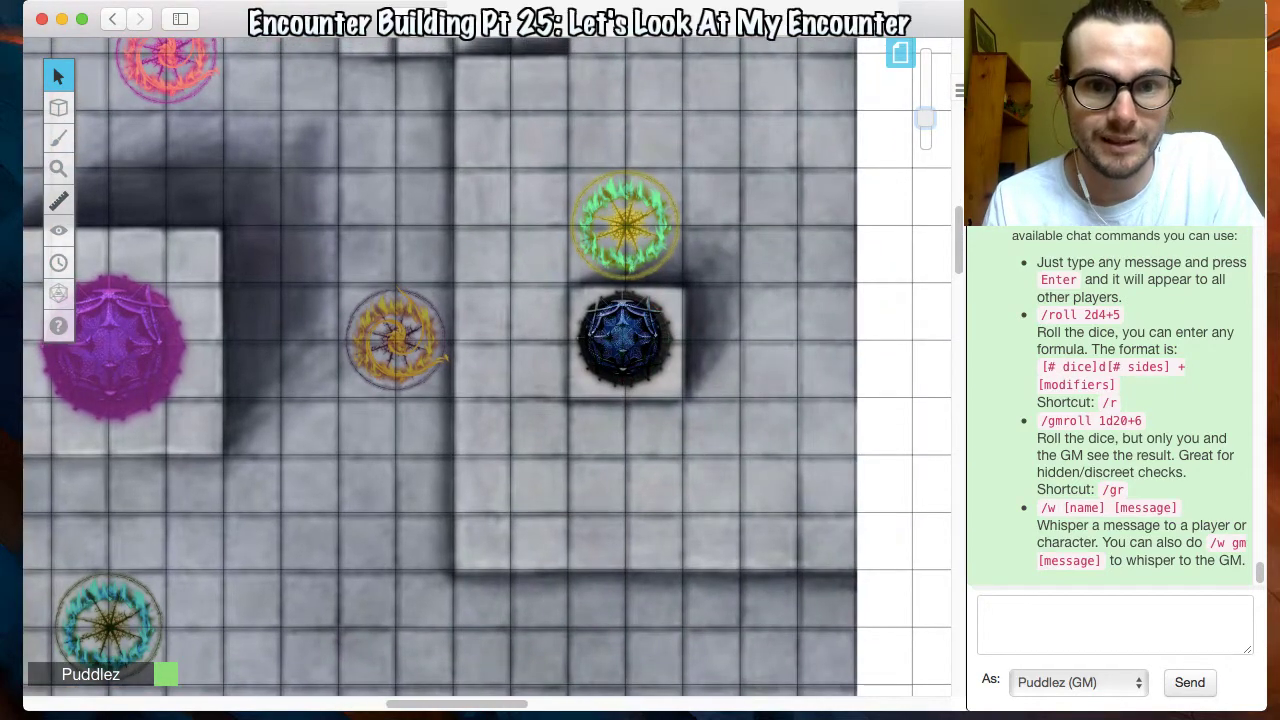
scroll(487, 366, up, 3)
scroll(487, 366, right, 1)
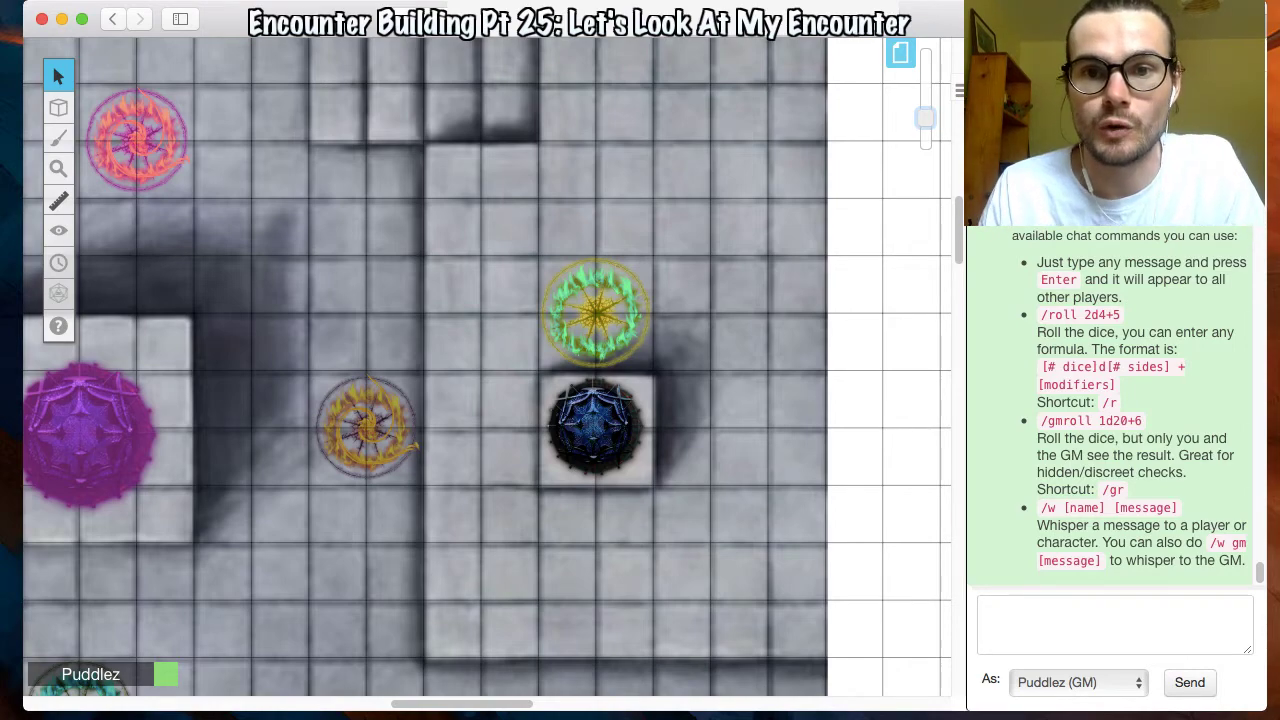
drag(925, 118, 925, 139)
scroll(486, 366, up, 1)
scroll(487, 366, down, 3)
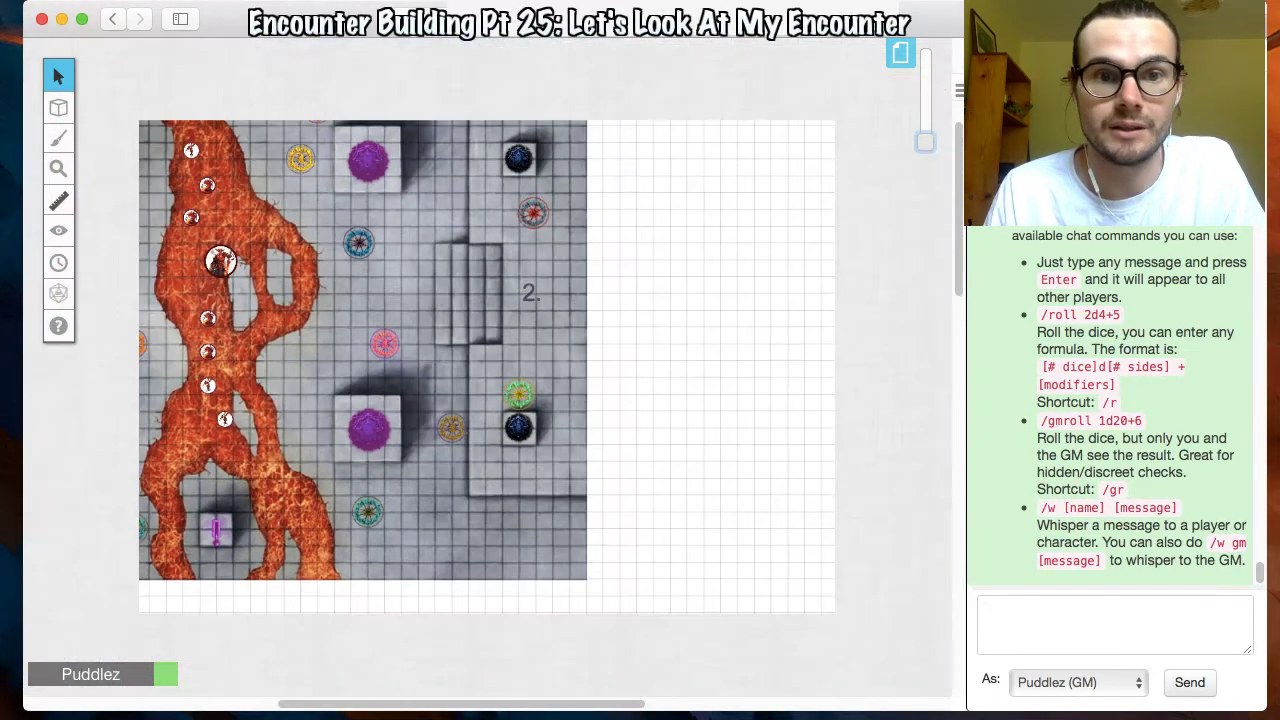
scroll(486, 366, up, 1)
scroll(486, 366, left, 4)
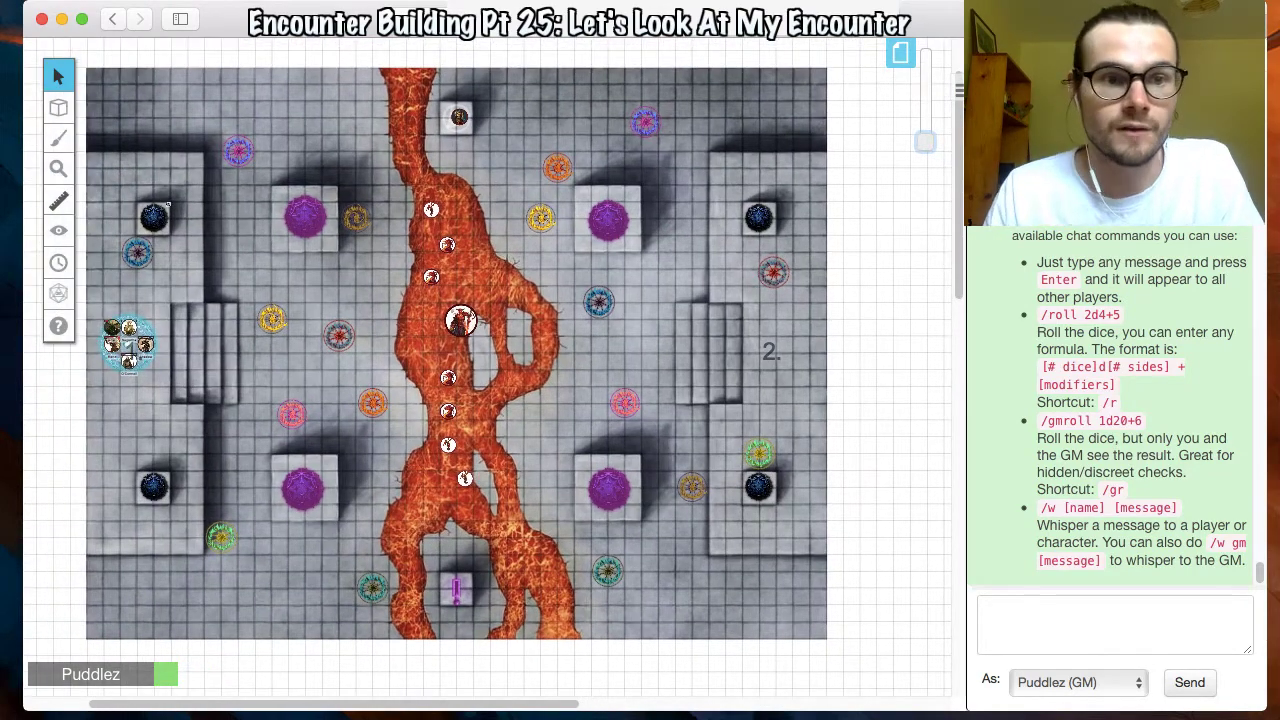
Point out the four small dark blue corner orbs by selecting each one in turn
click(759, 217)
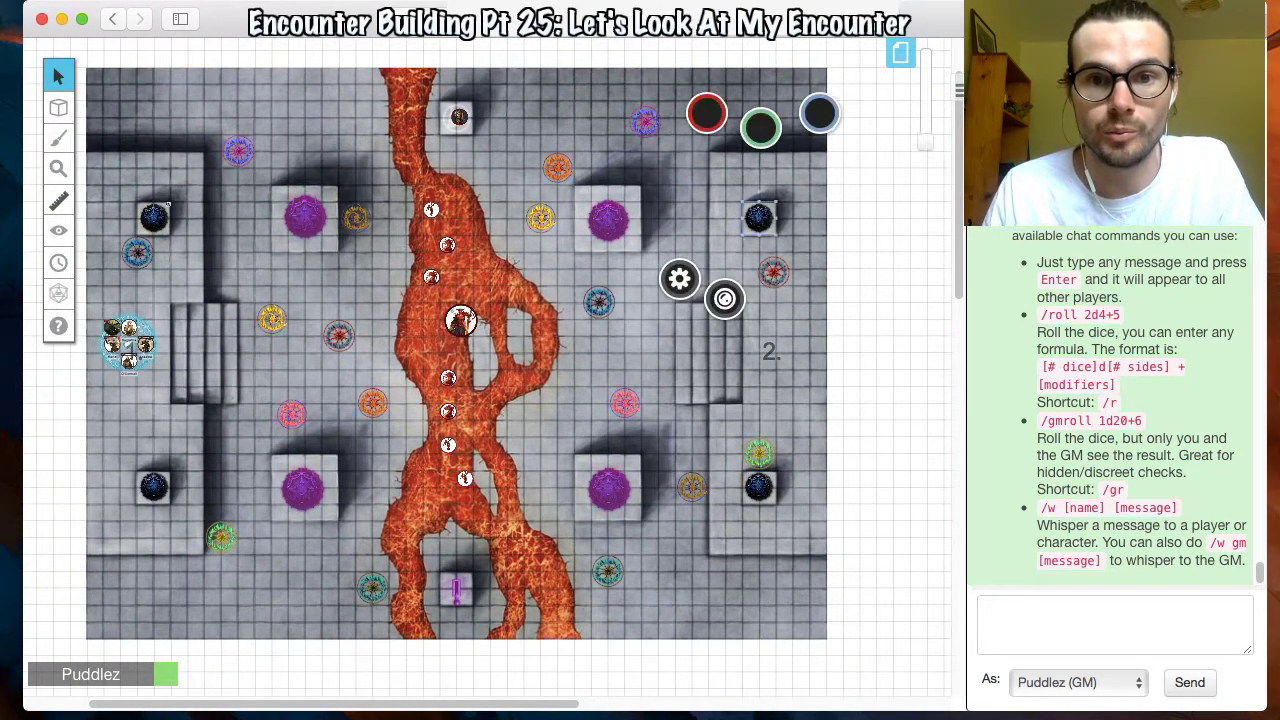
click(759, 486)
click(154, 486)
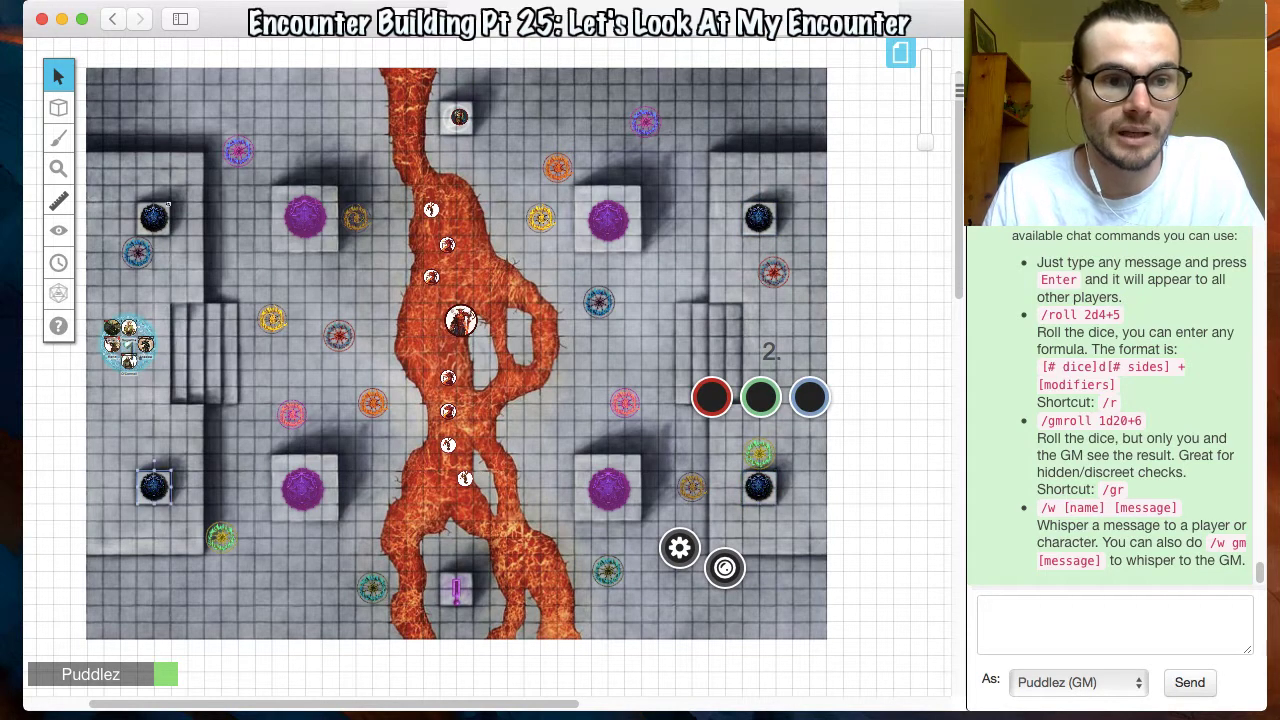
click(153, 217)
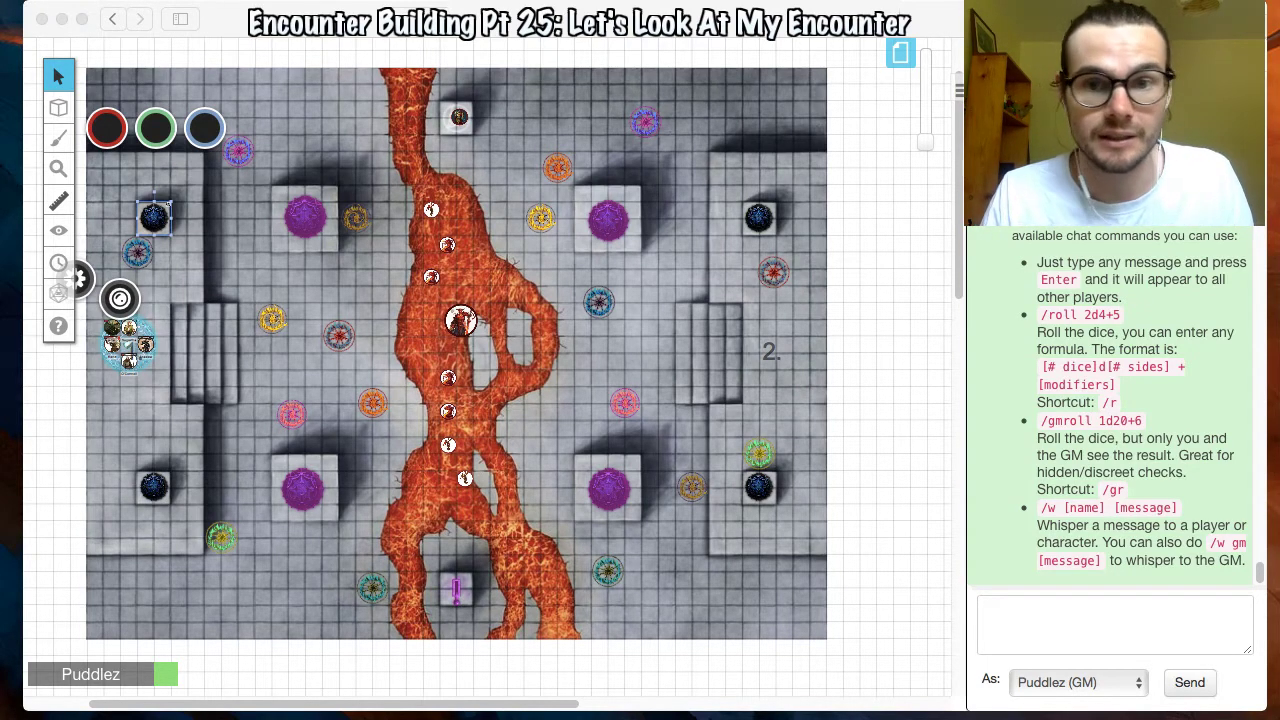
Set the tint color of the large purple orb on the lower-right pillar to transparent and save the token
key(super+Tab)
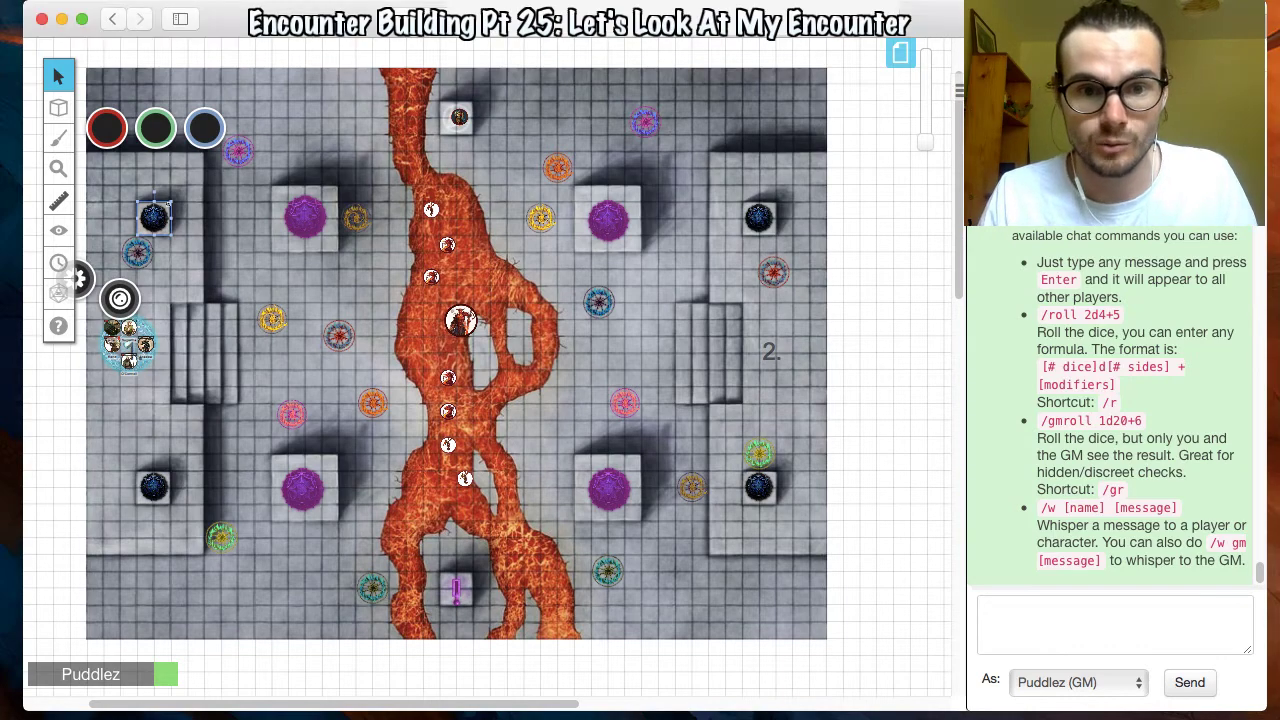
click(609, 489)
click(529, 557)
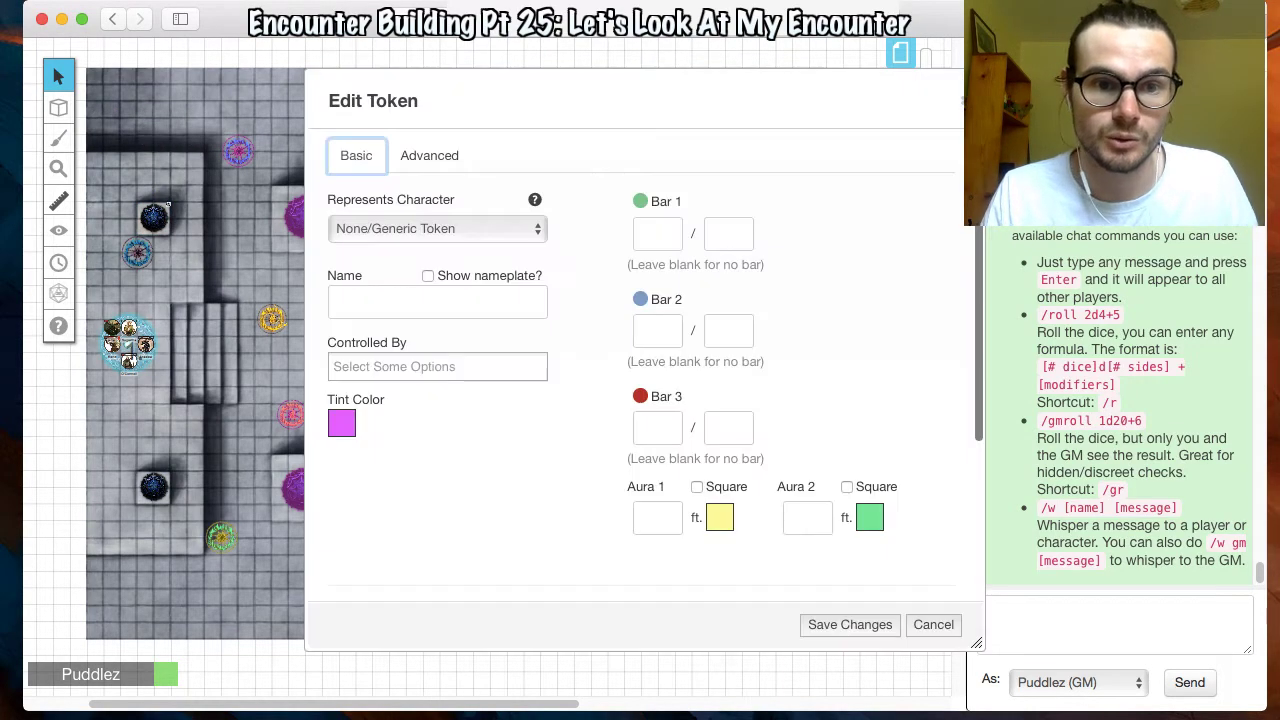
click(341, 423)
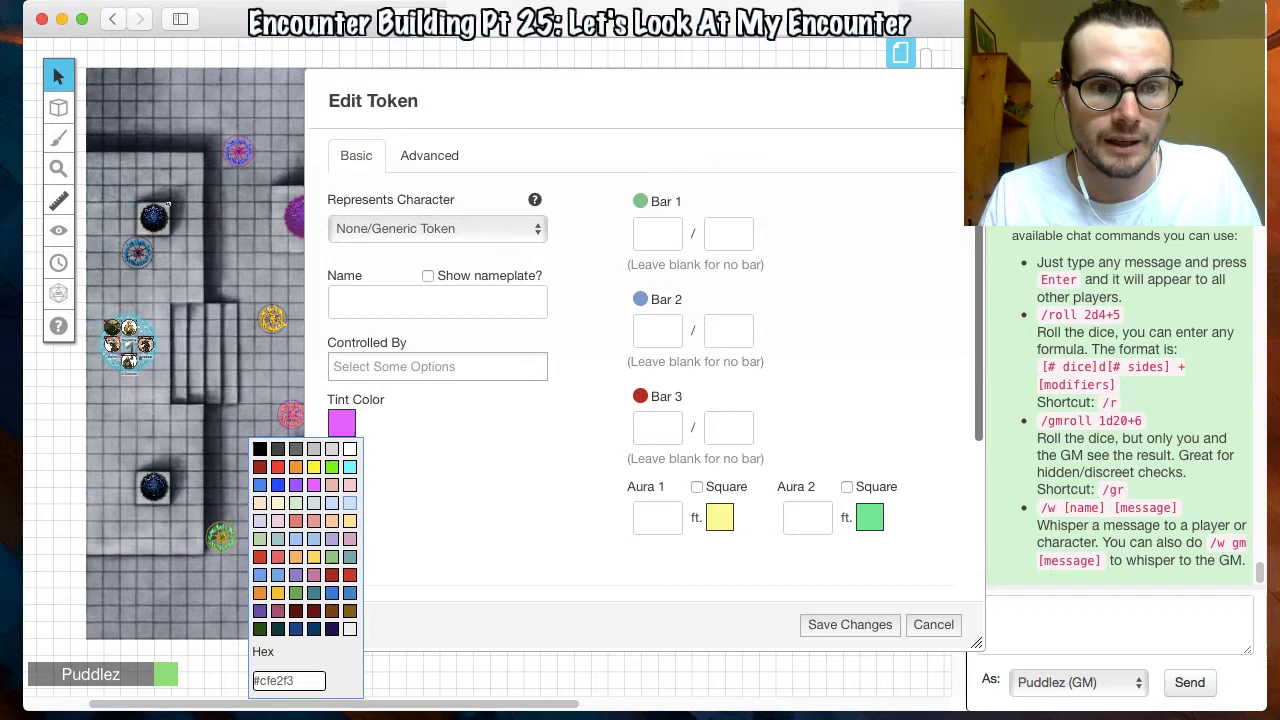
click(349, 628)
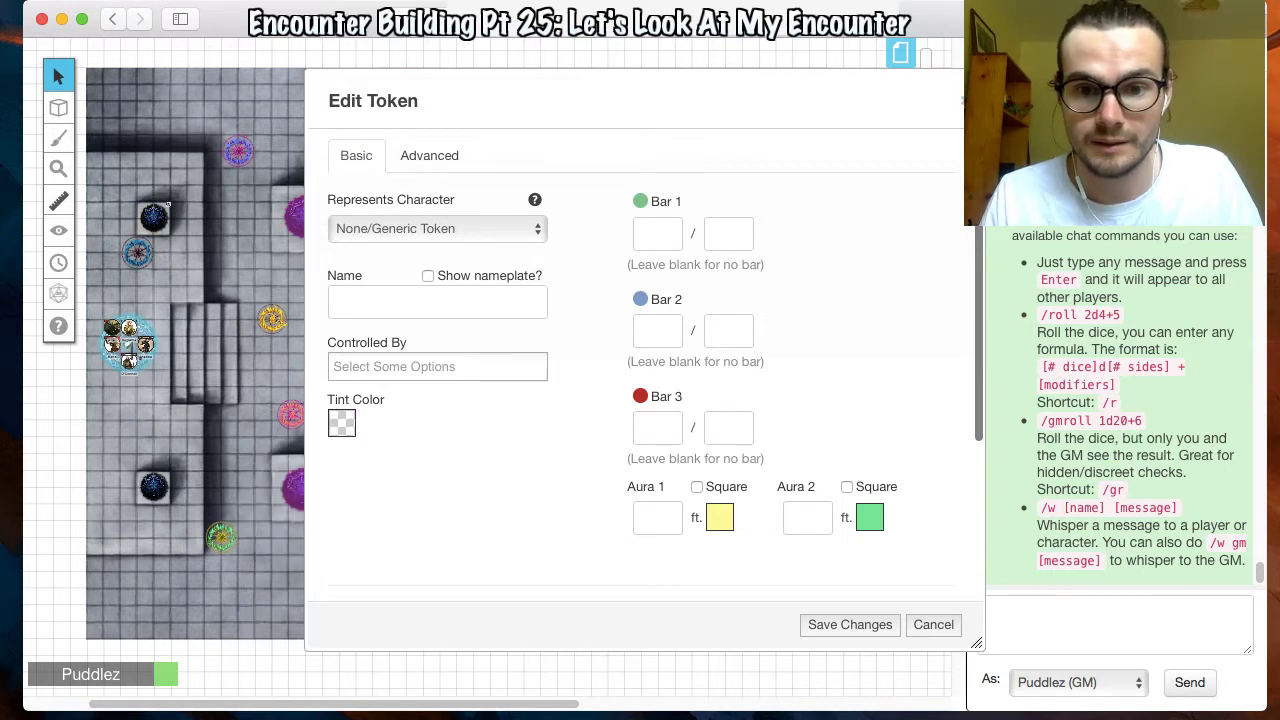
click(849, 624)
key(Escape)
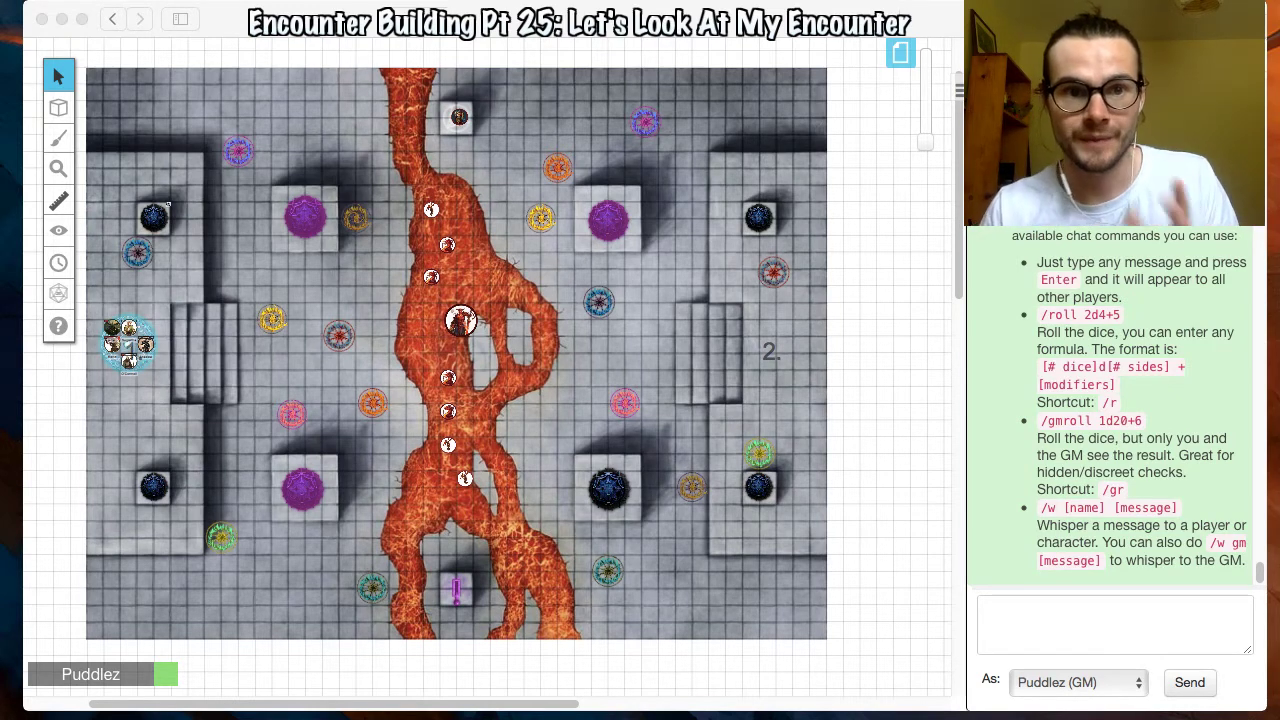
Look up the character behind the small snake token just below the large demon token, and close its sheet
key(super+Tab)
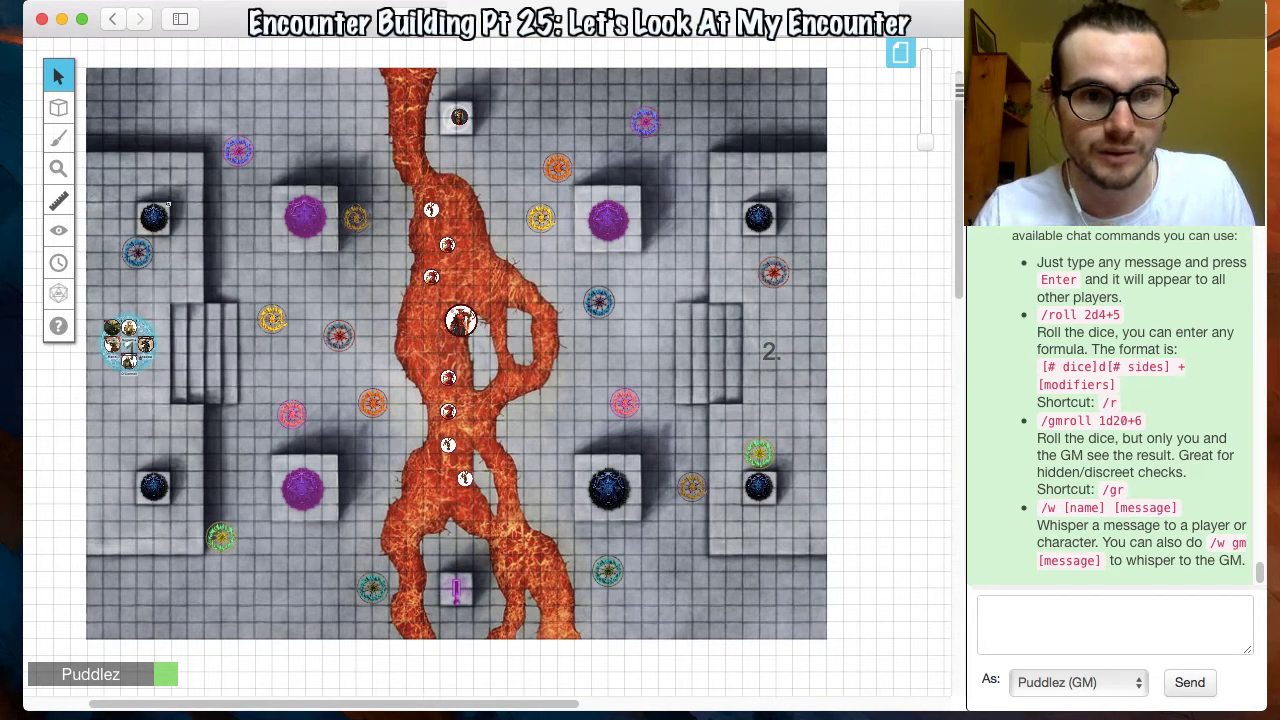
click(448, 378)
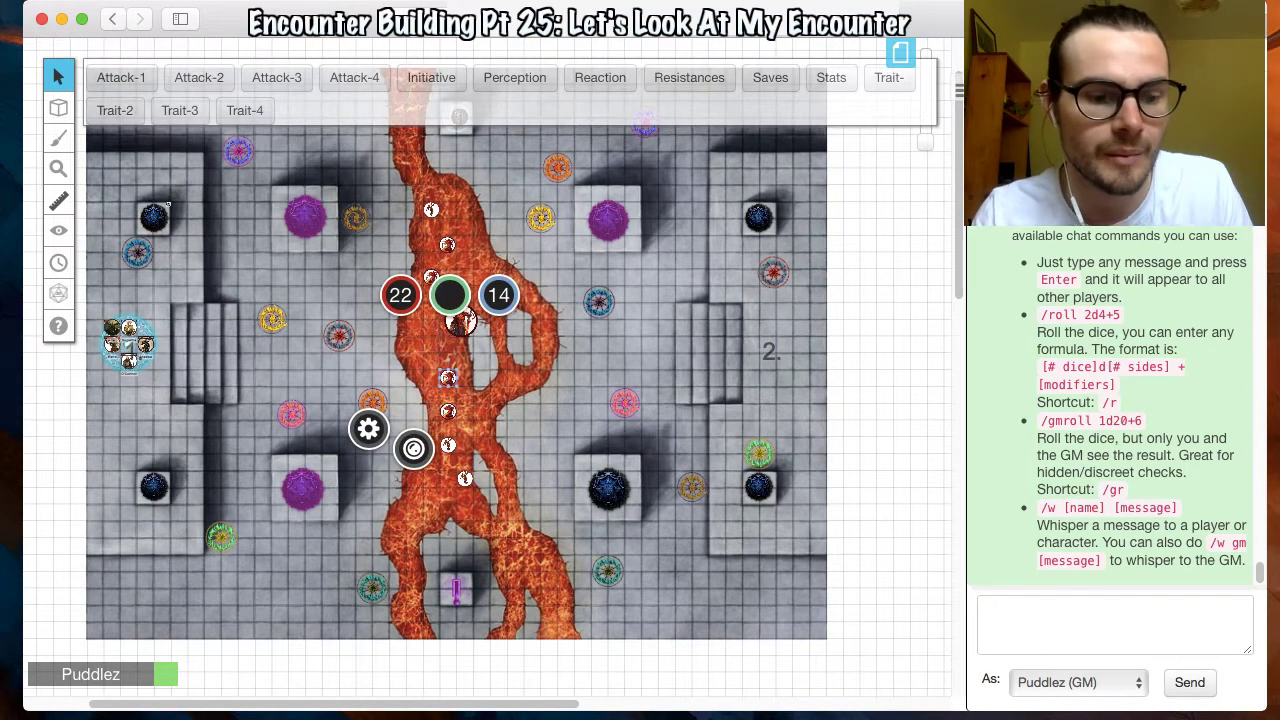
shift+double_click(448, 378)
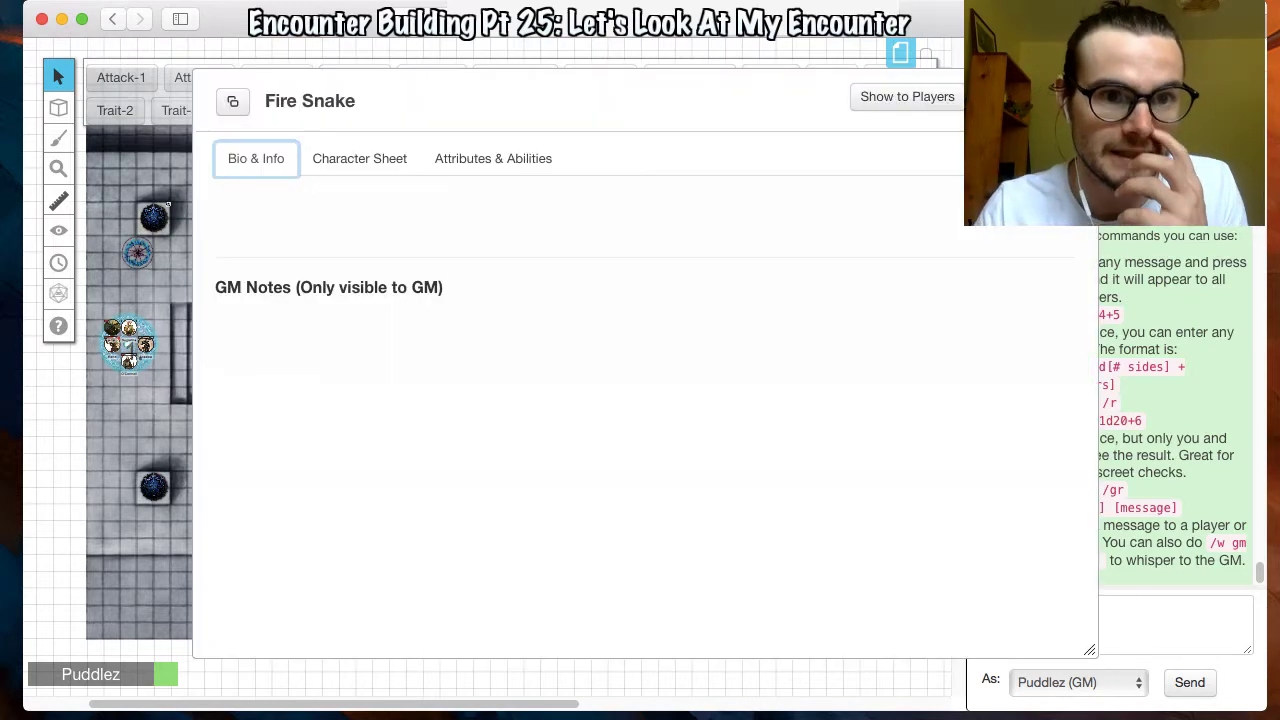
key(Escape)
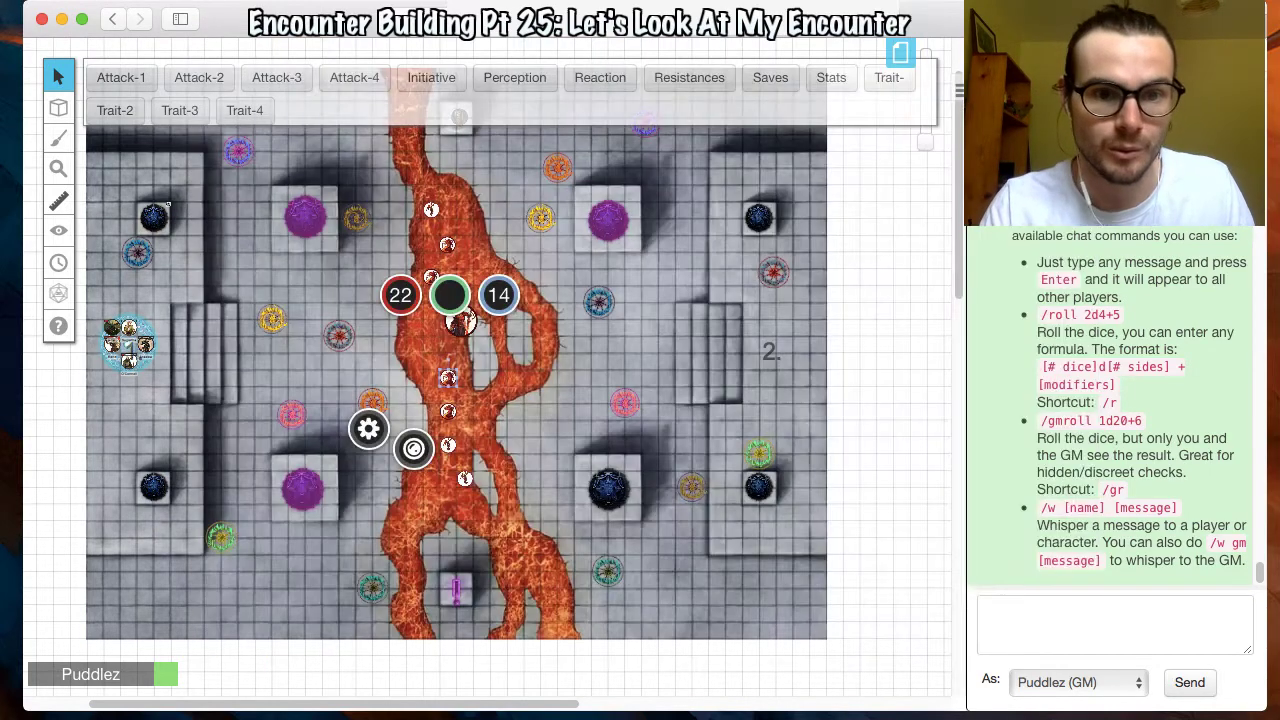
key(Escape)
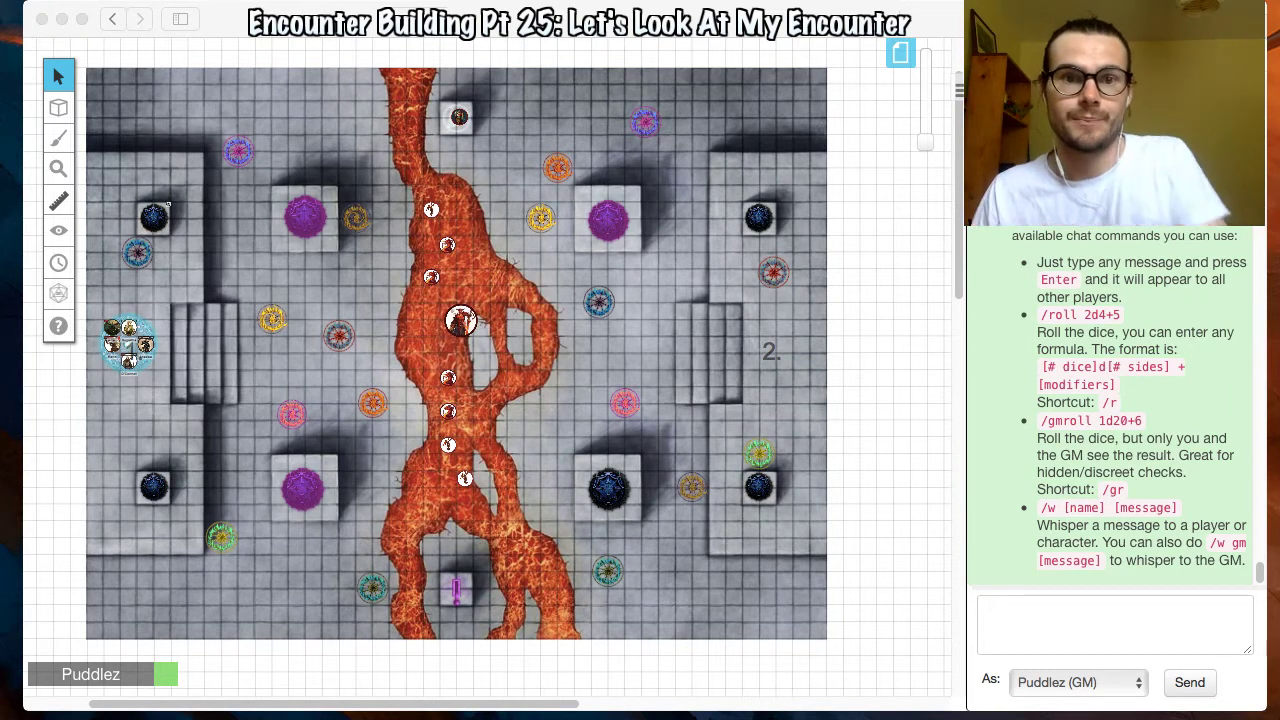
Measure from the large demon token to the lower-left purple orb's pillar, and a short distance within the lava
key(super+Tab)
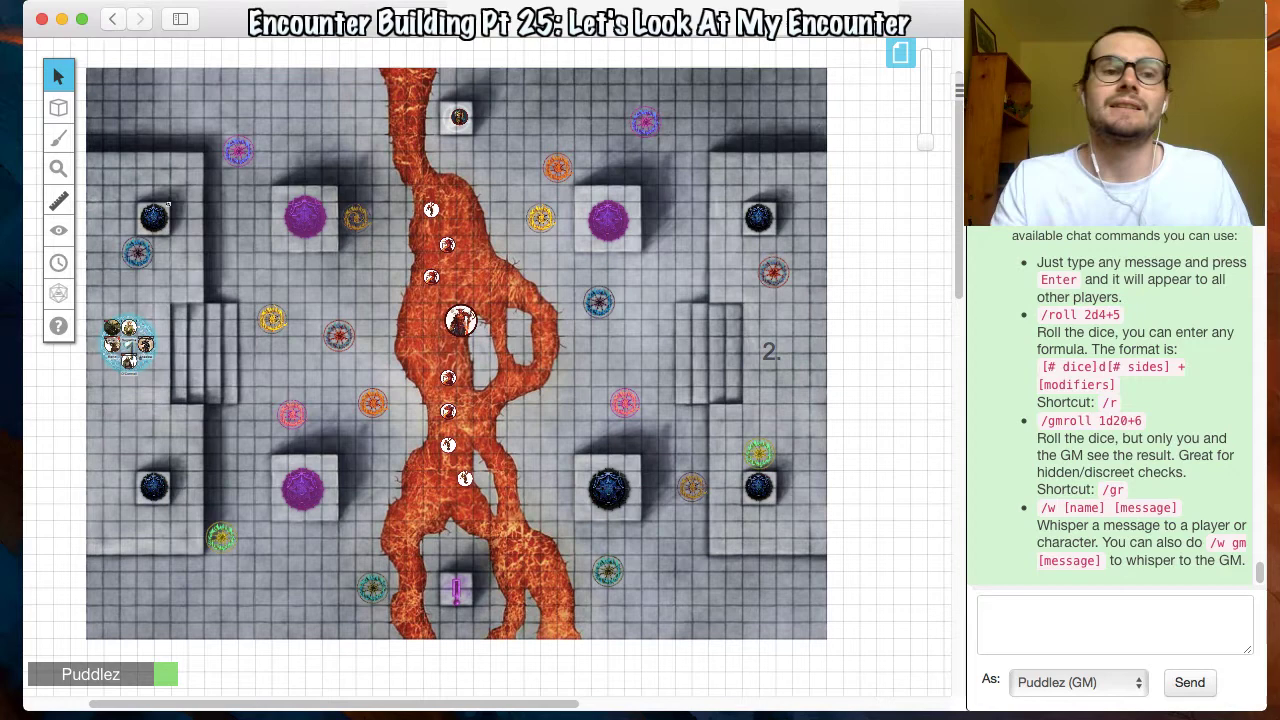
click(58, 200)
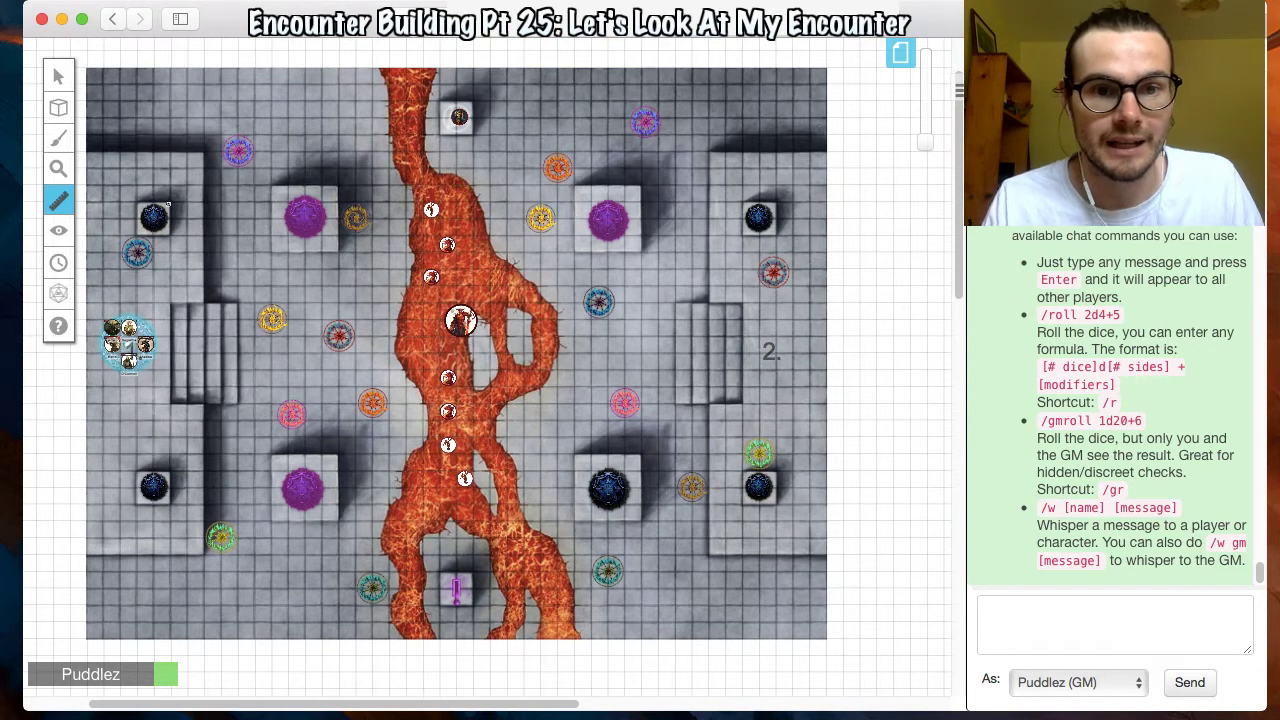
drag(438, 336, 345, 510)
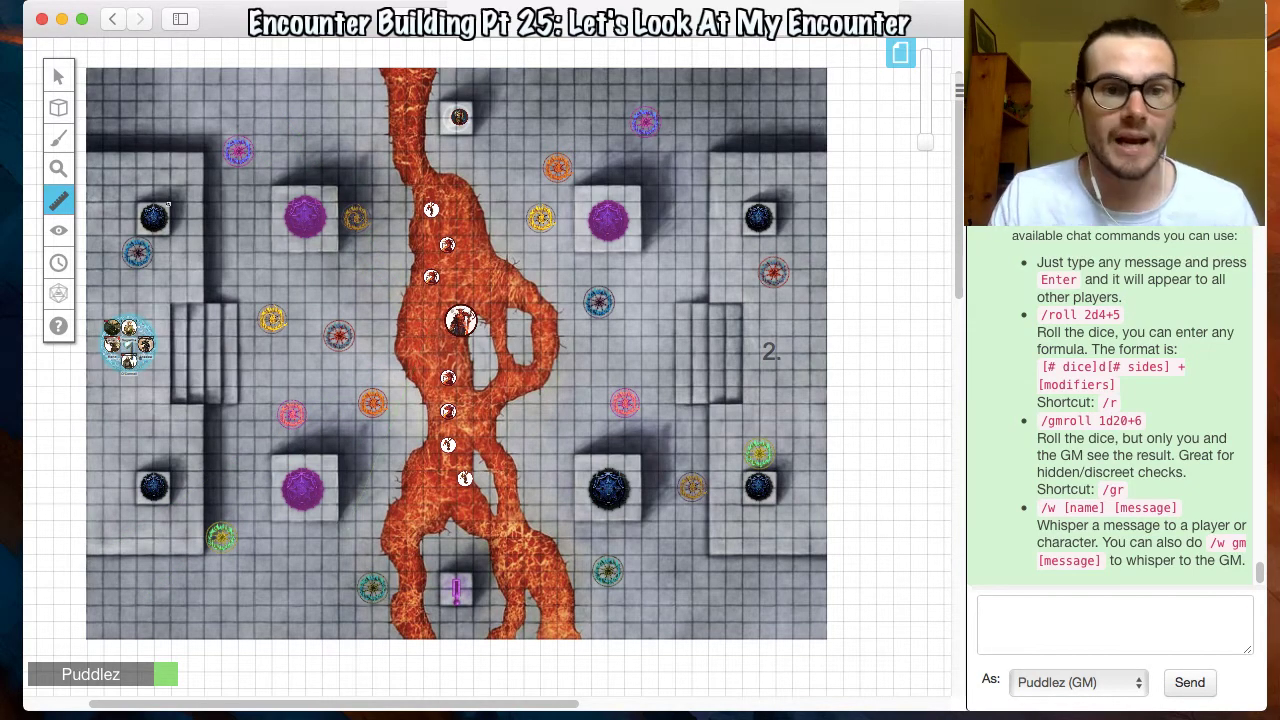
drag(446, 434, 431, 411)
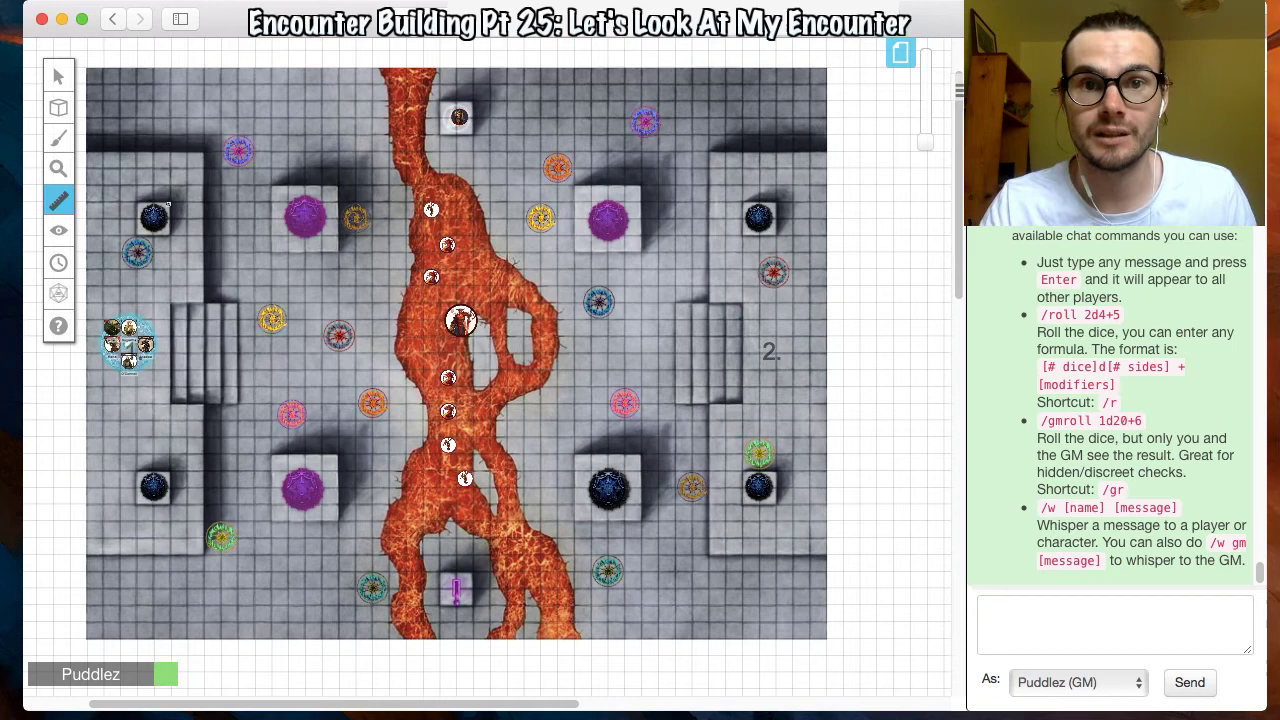
key(super+Tab)
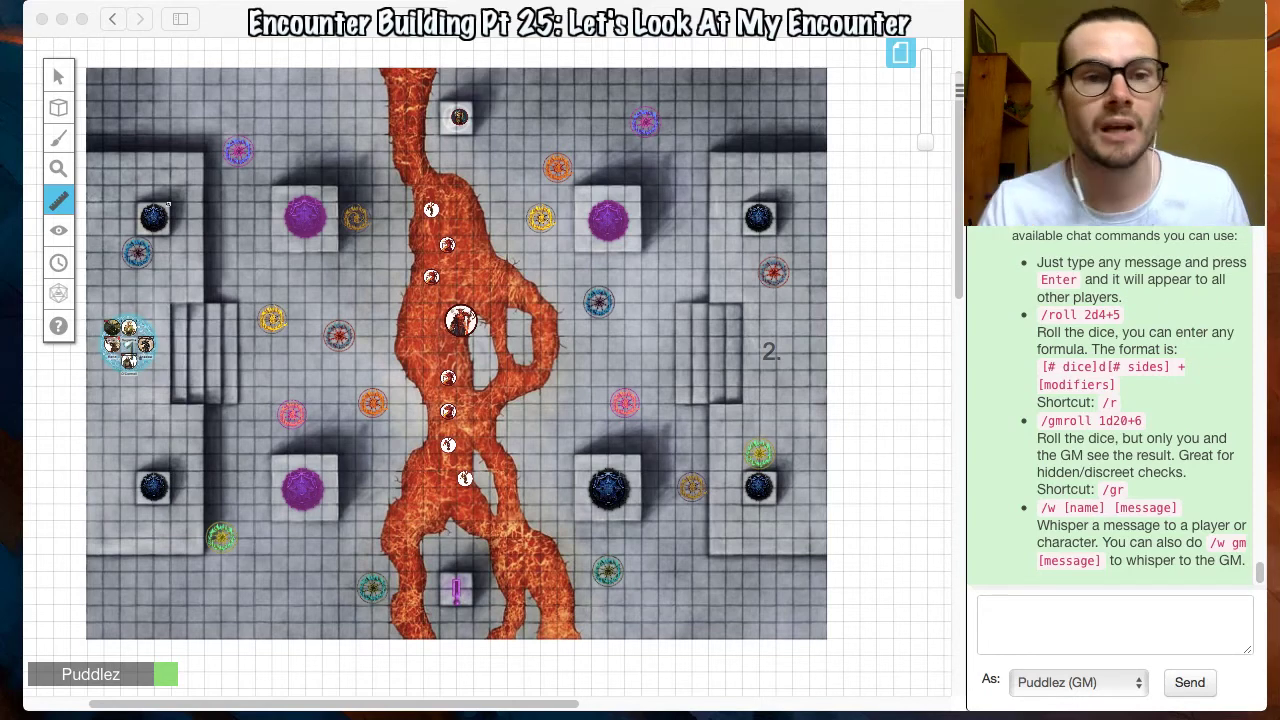
key(super+Tab)
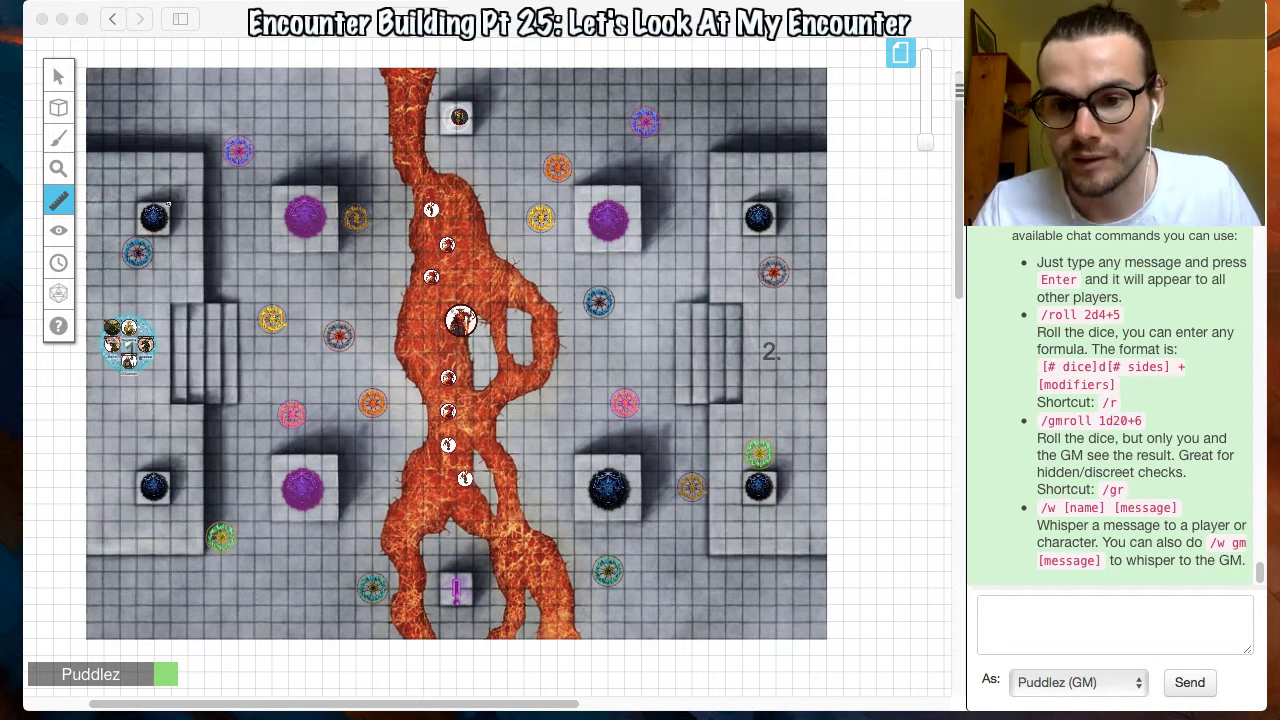
key(super+Tab)
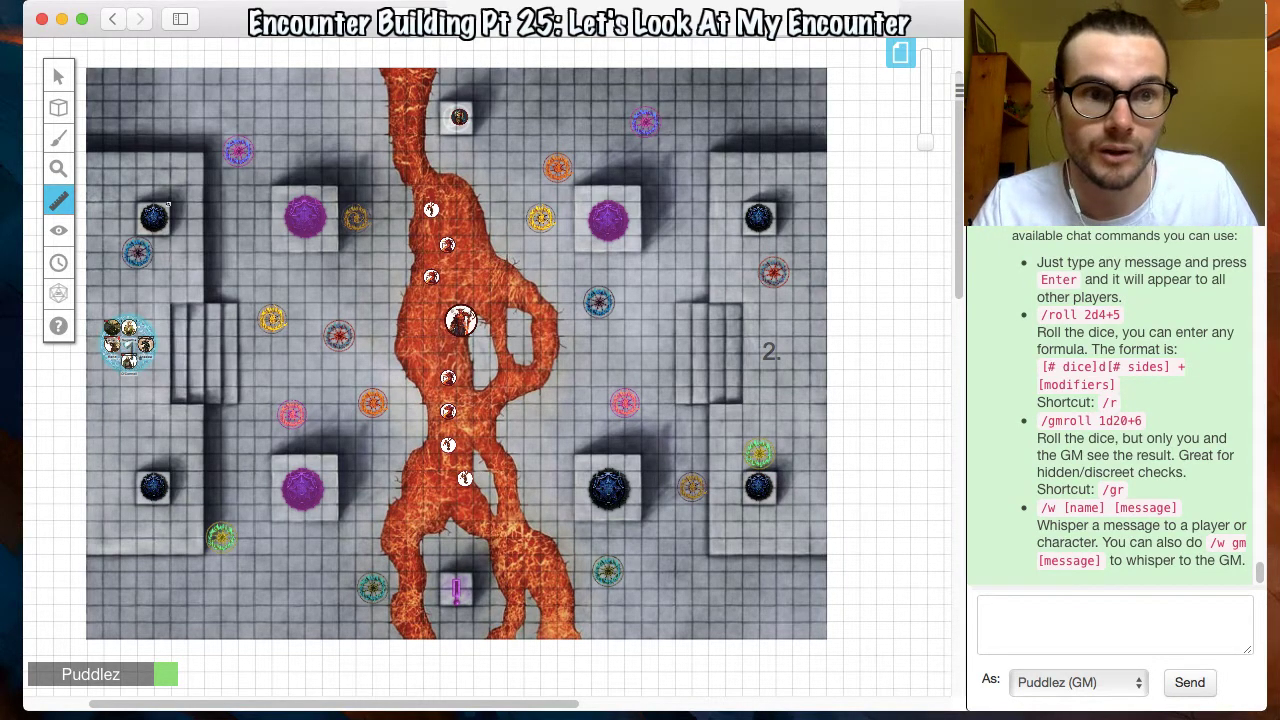
Mark the raised platforms at the east and west ends of the map, including their corner orbs, with green freehand loops
click(135, 162)
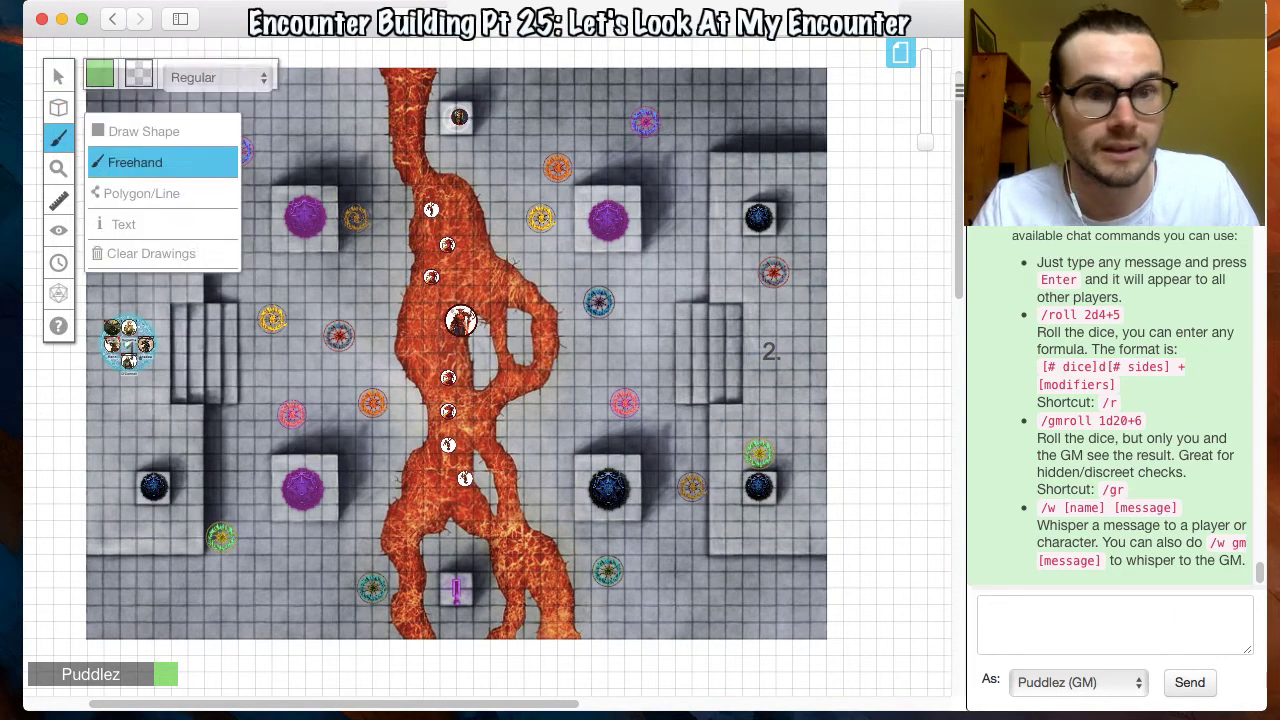
mouse_move(810, 195)
mouse_down()
mouse_move(808, 470)
mouse_move(832, 330)
mouse_move(826, 394)
mouse_move(760, 212)
mouse_move(800, 468)
mouse_move(768, 200)
mouse_move(733, 172)
mouse_move(836, 410)
mouse_up()
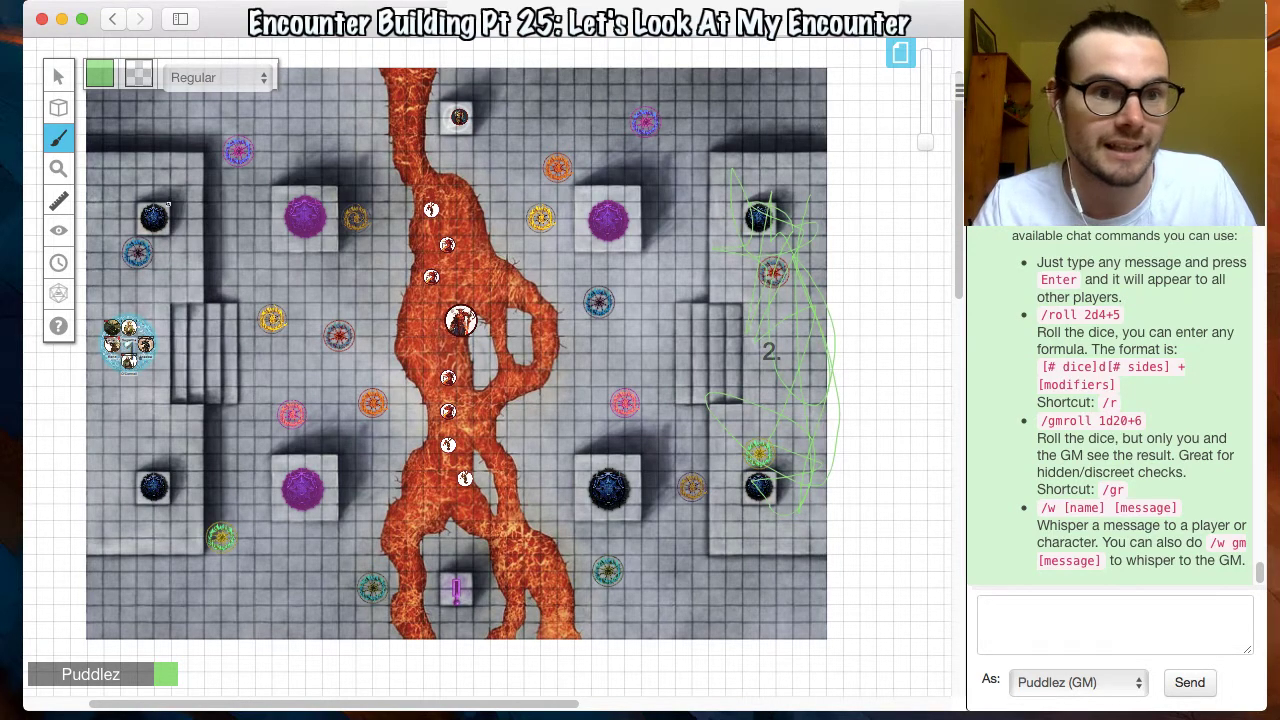
mouse_move(168, 205)
mouse_down()
mouse_move(206, 275)
mouse_move(135, 245)
mouse_move(84, 405)
mouse_move(172, 480)
mouse_move(145, 460)
mouse_move(170, 500)
mouse_up()
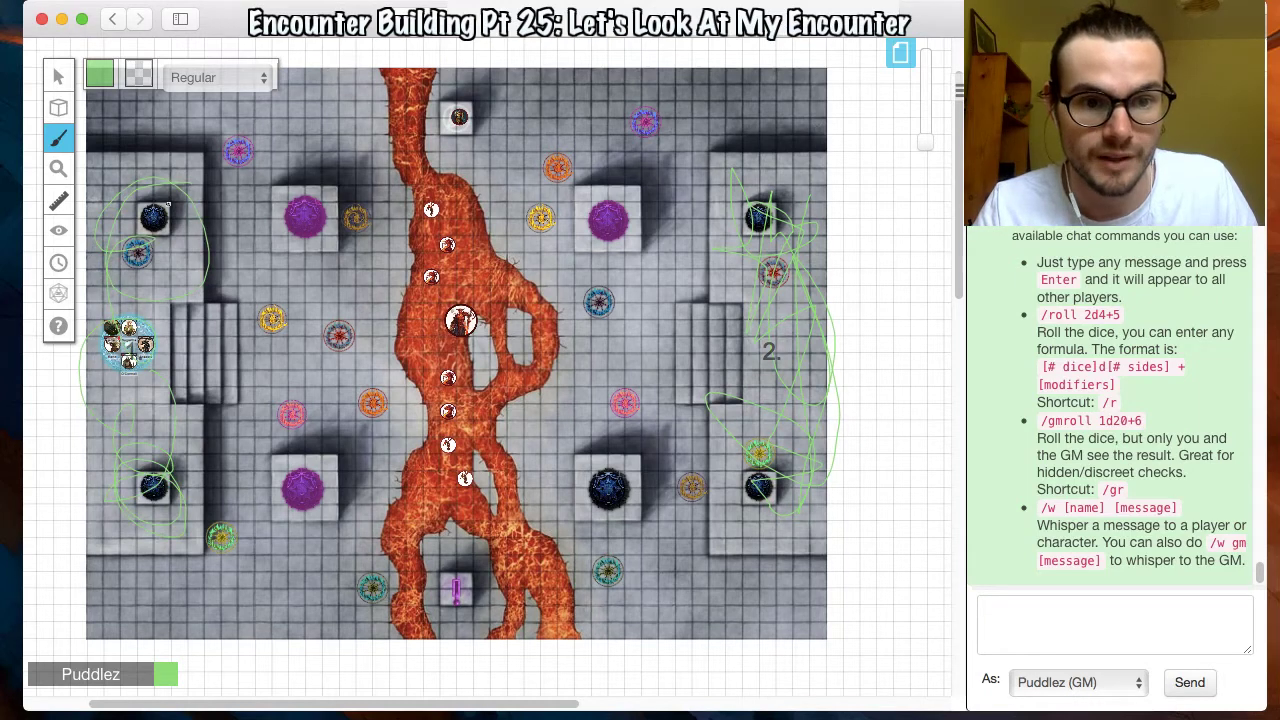
Circle the four large orbs on the inner pillars with green freehand loops
mouse_move(300, 447)
mouse_down()
mouse_move(285, 470)
mouse_move(318, 492)
mouse_up()
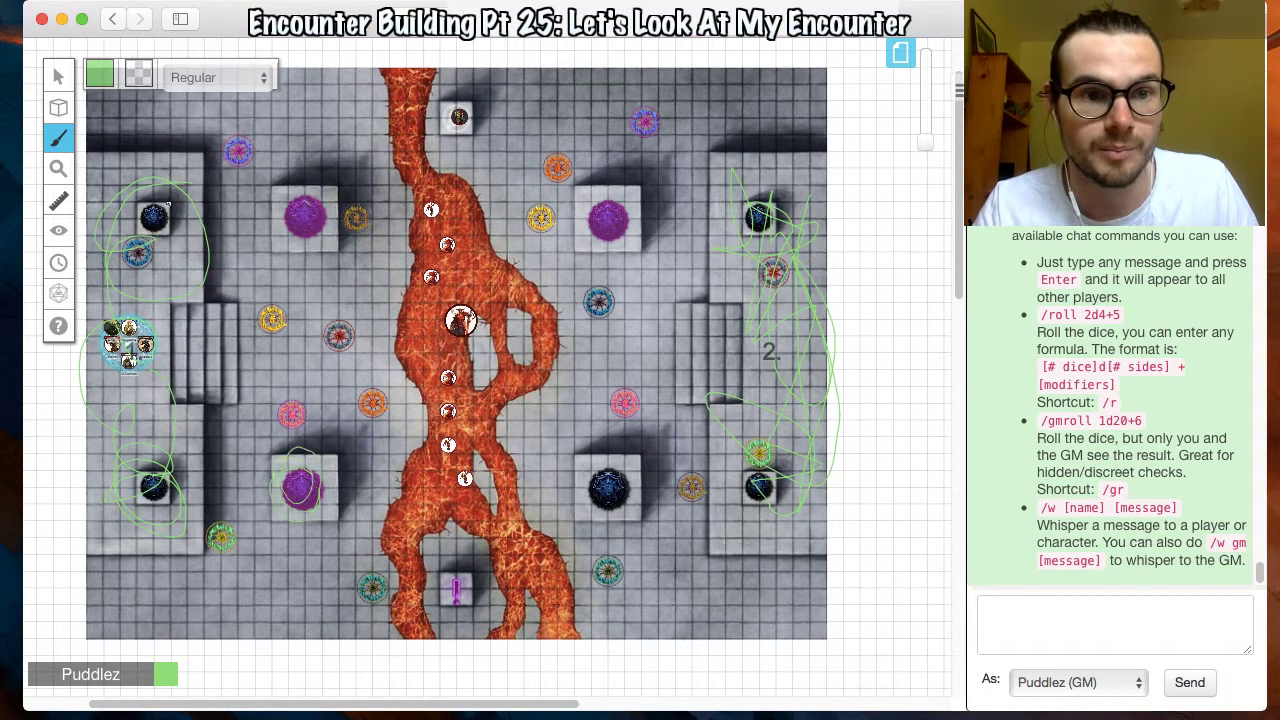
mouse_move(318, 206)
mouse_down()
mouse_move(345, 245)
mouse_move(290, 200)
mouse_move(340, 215)
mouse_up()
mouse_move(606, 474)
mouse_down()
mouse_move(618, 508)
mouse_move(600, 492)
mouse_move(628, 480)
mouse_up()
mouse_move(620, 185)
mouse_down()
mouse_move(592, 186)
mouse_move(615, 230)
mouse_move(600, 208)
mouse_up()
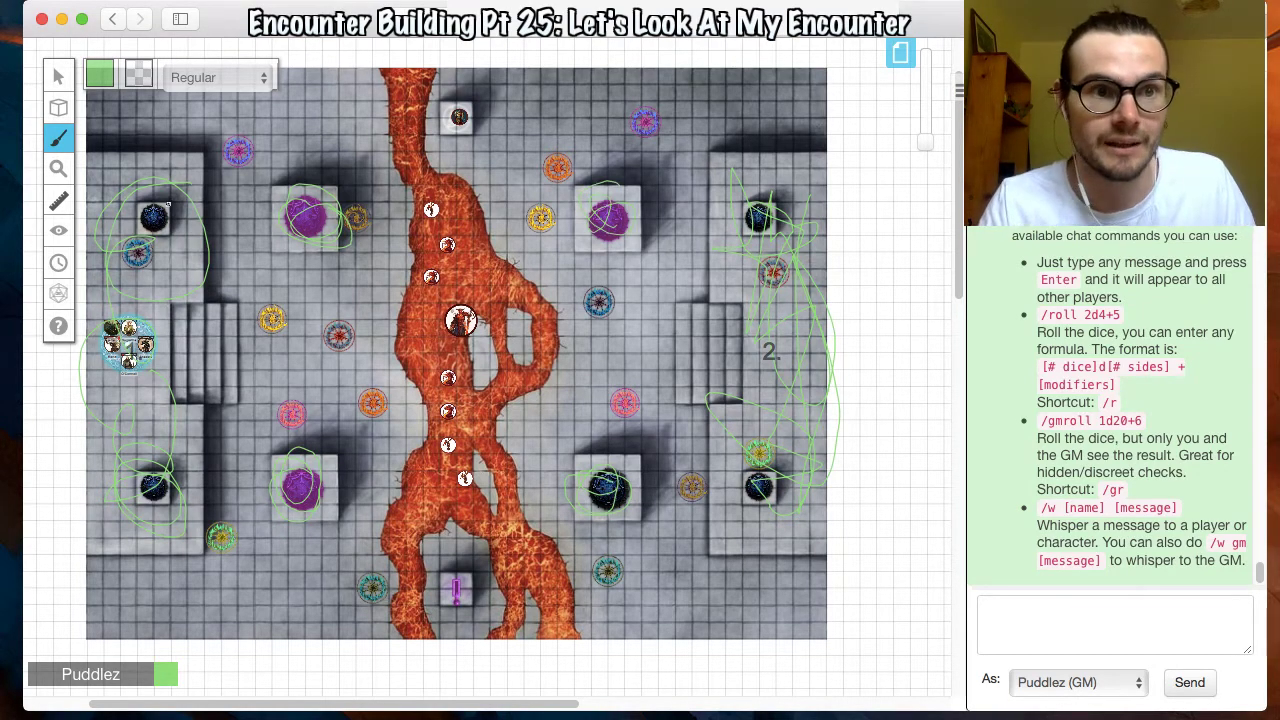
Set the drawing color to red and trace freehand zigzag lines over the lower floor areas on both sides of the lava river
click(99, 74)
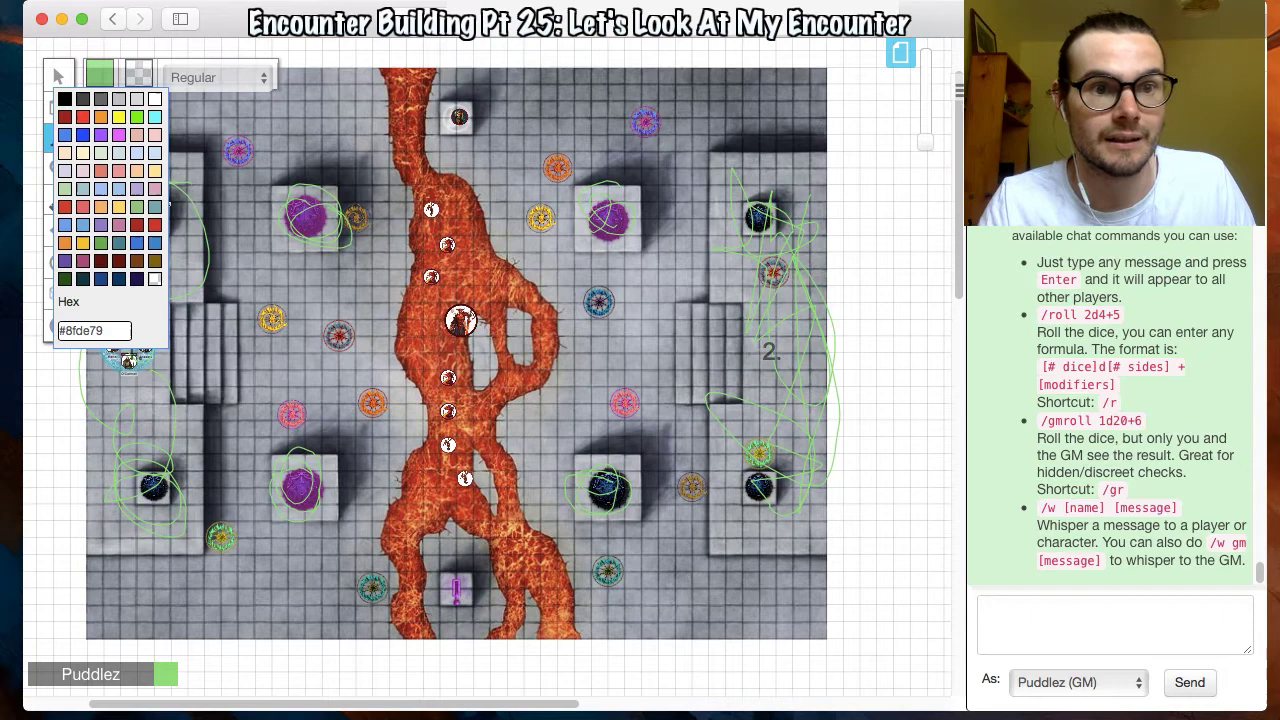
click(83, 117)
mouse_move(184, 116)
mouse_down()
mouse_move(280, 142)
mouse_move(250, 230)
mouse_move(384, 250)
mouse_move(288, 364)
mouse_up()
mouse_move(370, 430)
mouse_down()
mouse_move(272, 602)
mouse_move(258, 600)
mouse_move(264, 630)
mouse_move(328, 624)
mouse_up()
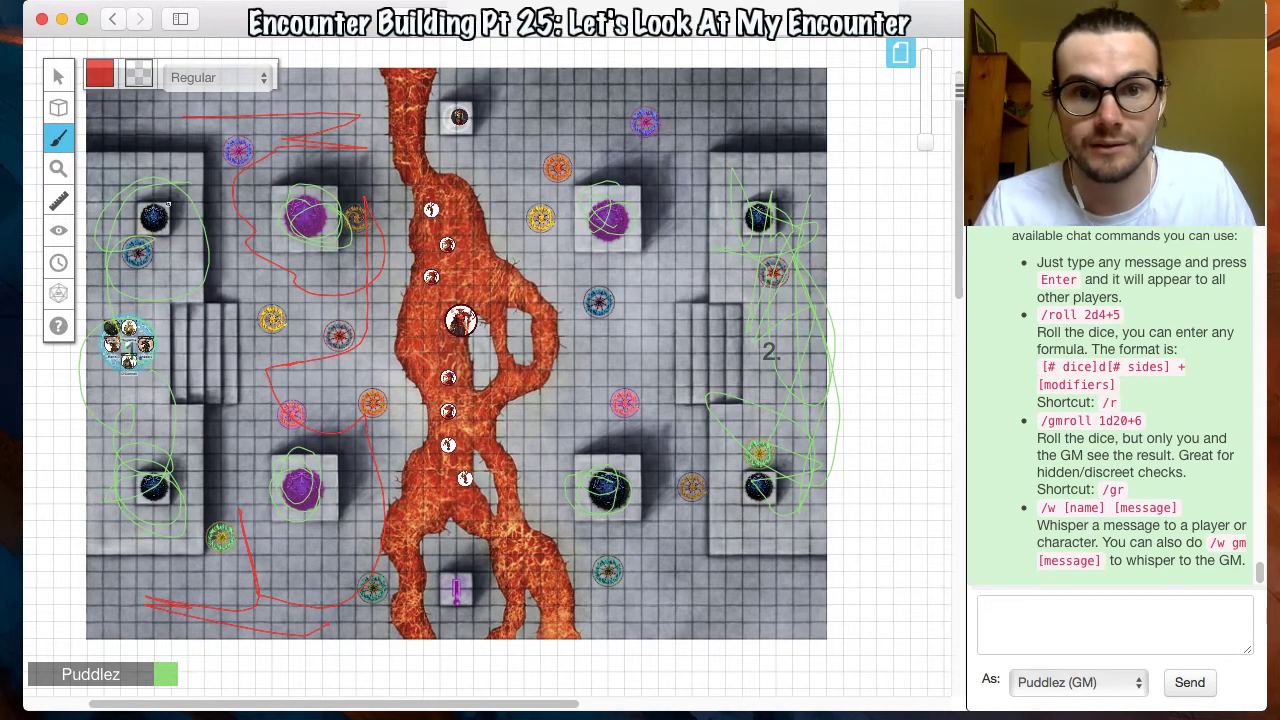
mouse_move(766, 117)
mouse_down()
mouse_move(545, 131)
mouse_move(528, 146)
mouse_move(646, 284)
mouse_move(539, 191)
mouse_up()
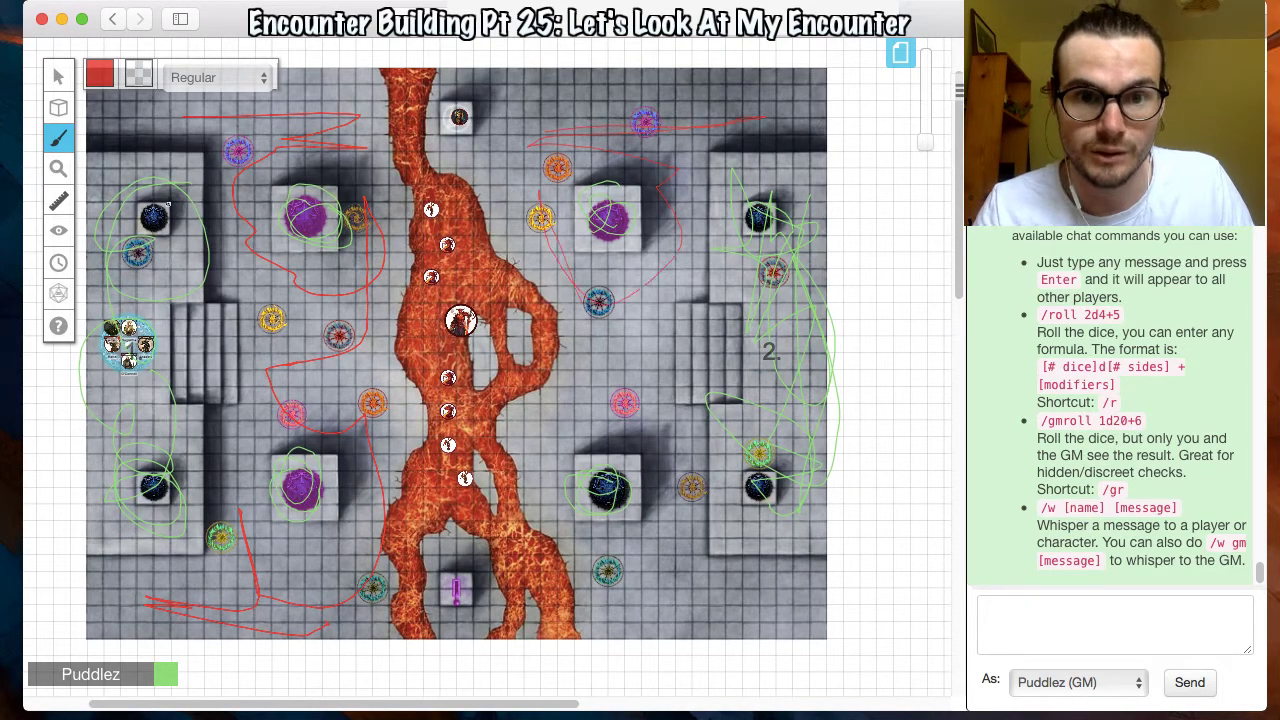
mouse_move(647, 356)
mouse_down()
mouse_move(700, 342)
mouse_move(595, 400)
mouse_move(660, 558)
mouse_move(795, 615)
mouse_up()
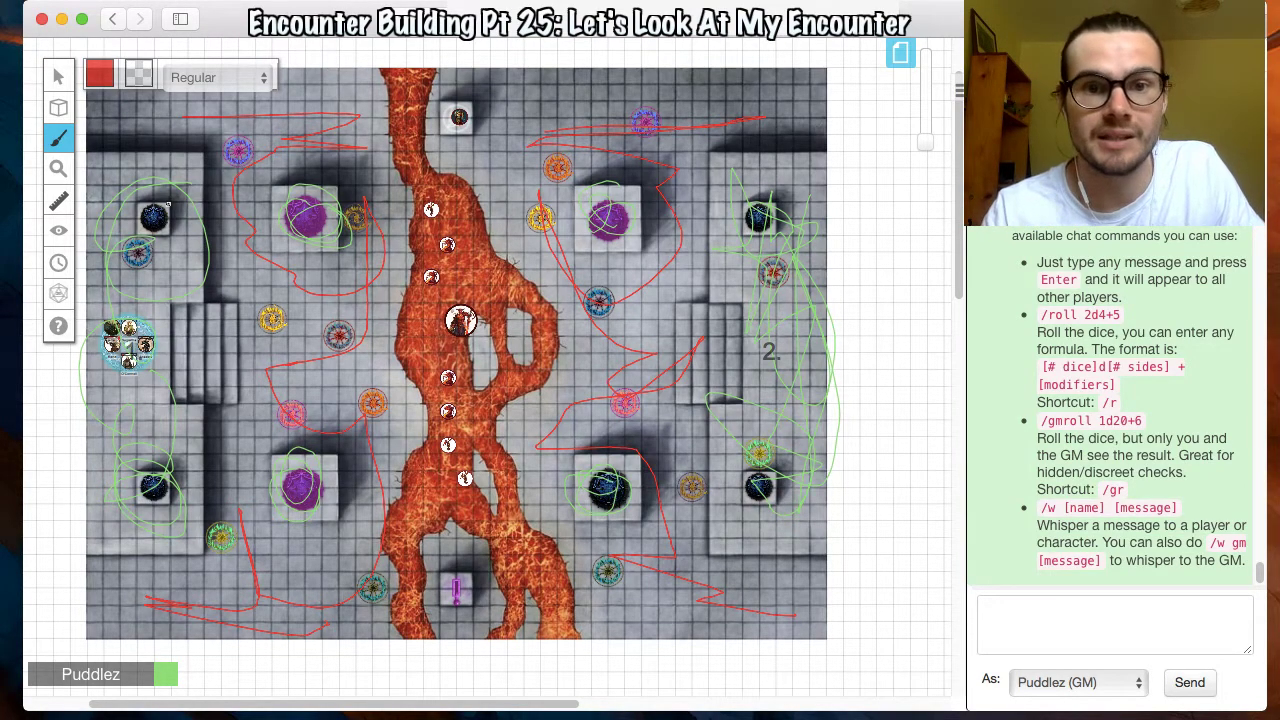
key(super+Tab)
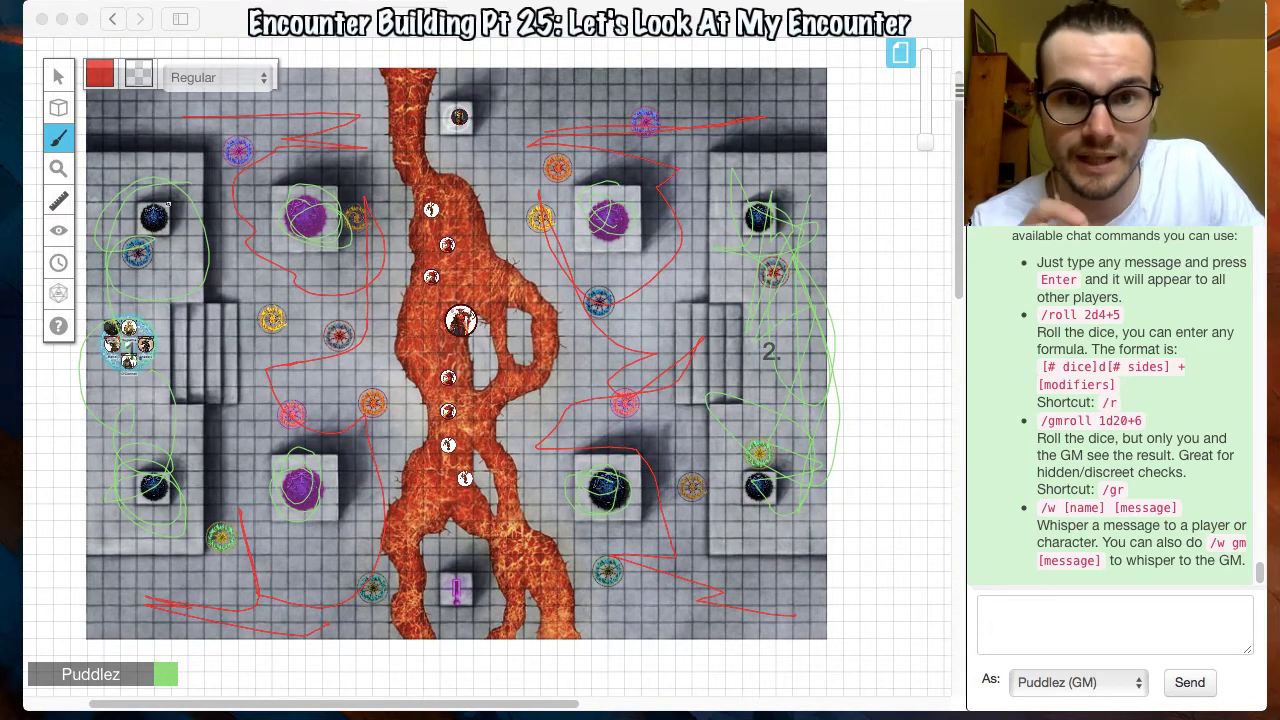